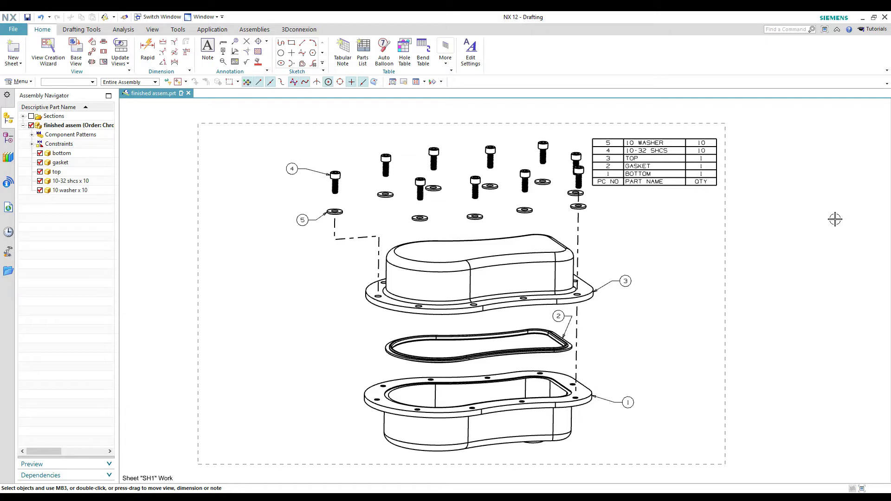
- Switch from Drafting to Modeling with Ctrl+M and reorient the assembled enclosure to the Home view
key("ctrl+m")
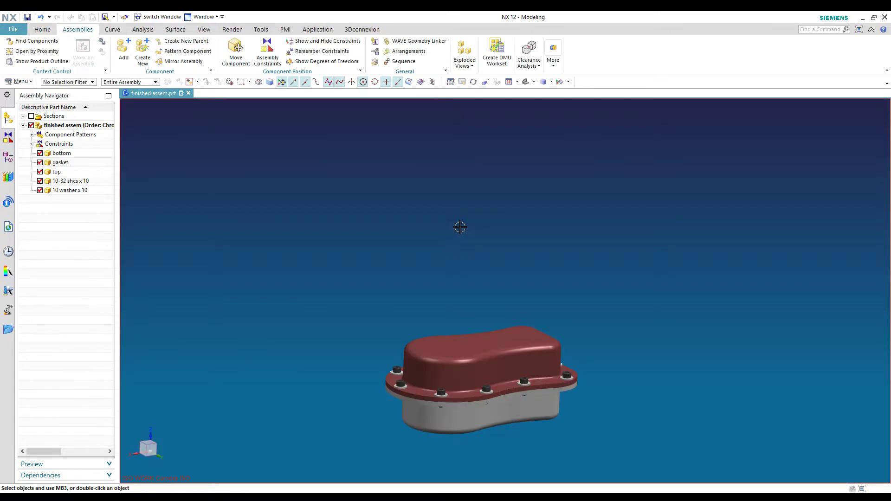
key("Home")
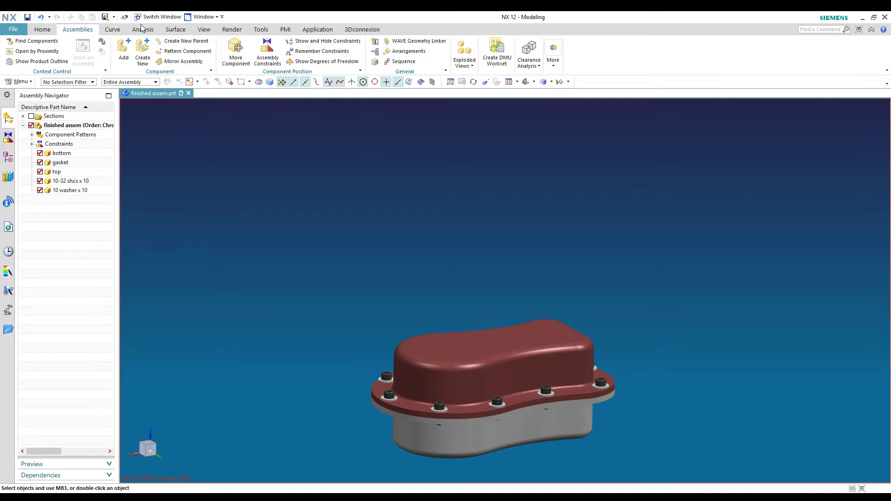
- Create a new explosion for the assembly, keeping the default name Explosion 3
left_click(461, 58)
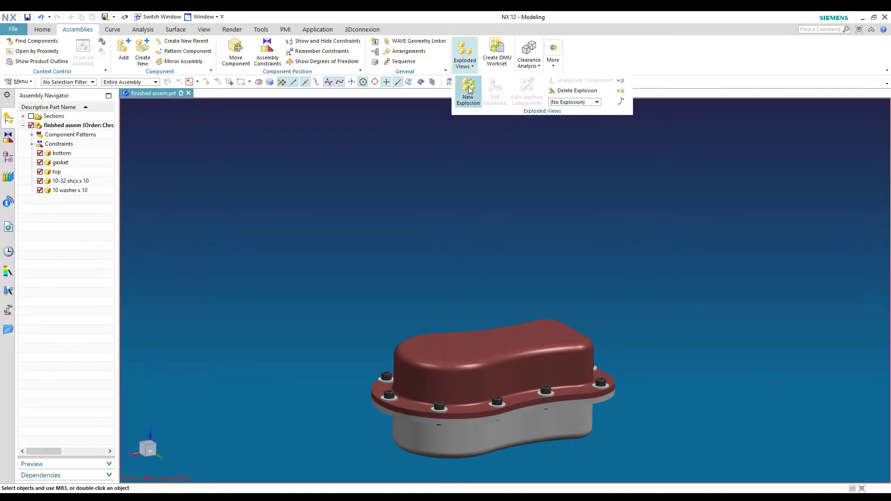
left_click(469, 90)
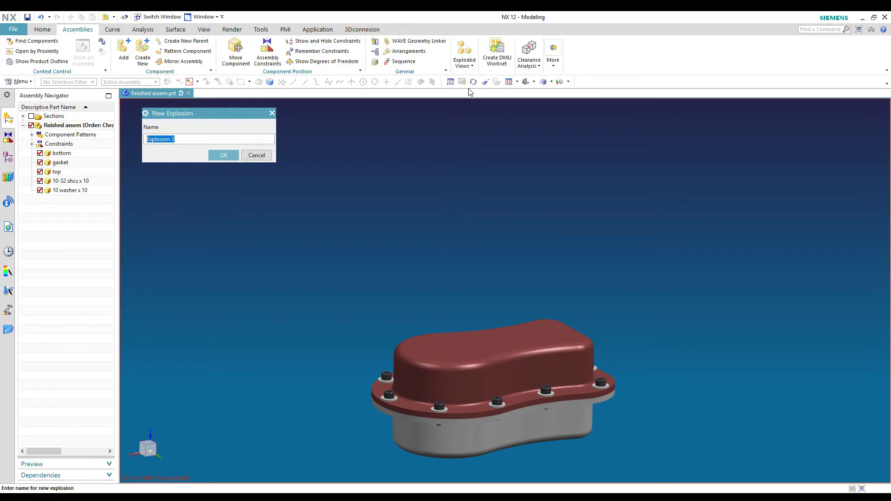
left_click(223, 156)
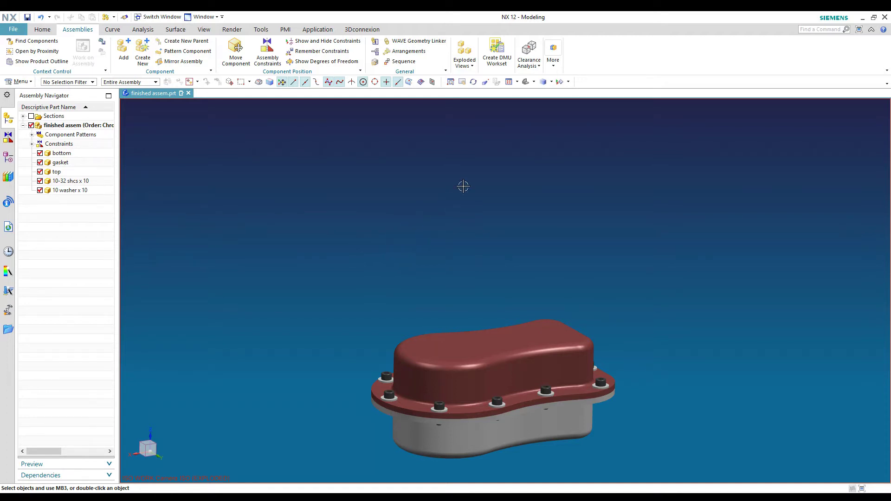
left_click(467, 73)
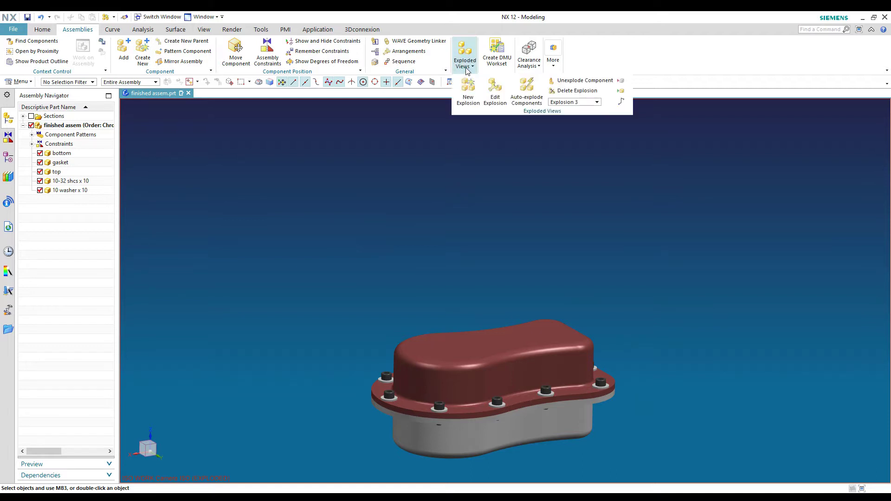
- In Edit Explosion, select all parts and lift them about 0.76 in along Z with snap increment off
left_click(498, 95)
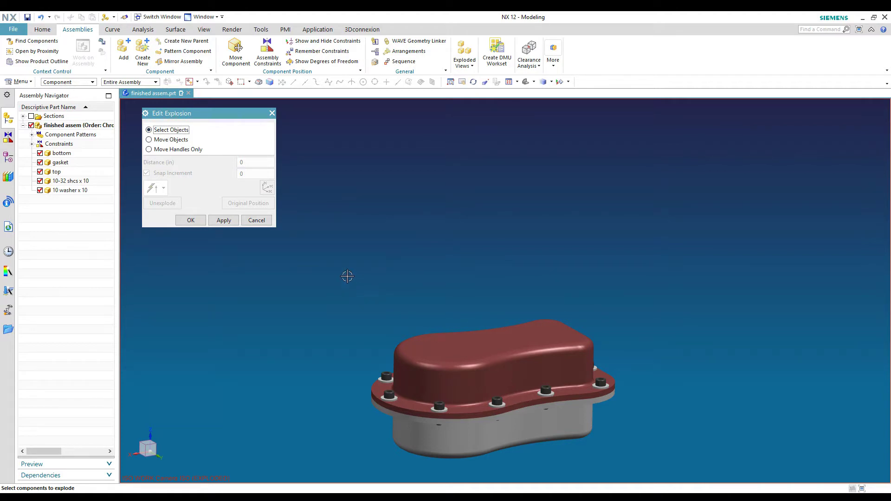
left_click_drag(337, 267, 646, 431)
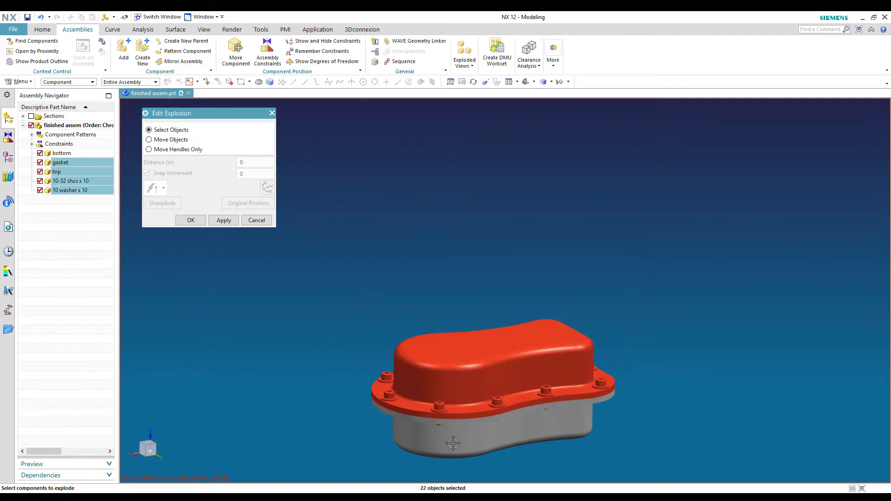
left_click(149, 140)
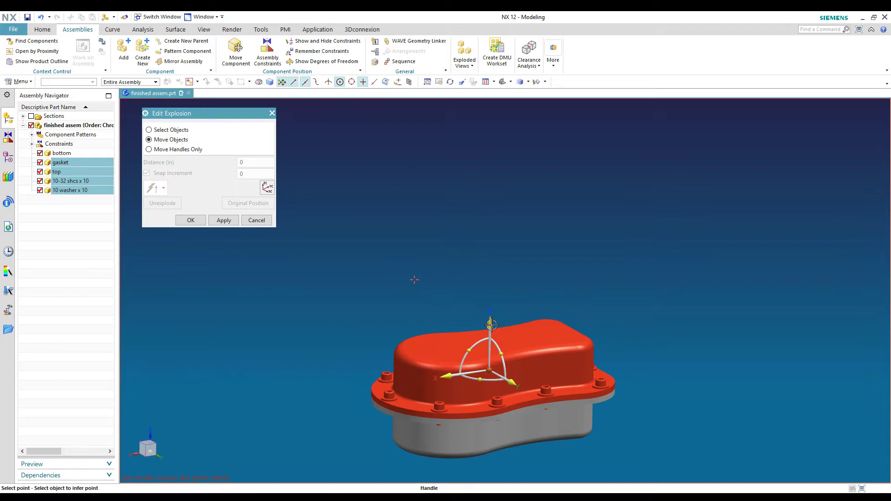
left_click(492, 323)
mouse_move(492, 314)
left_mouse_down()
mouse_move(491, 245)
mouse_move(496, 314)
left_mouse_up()
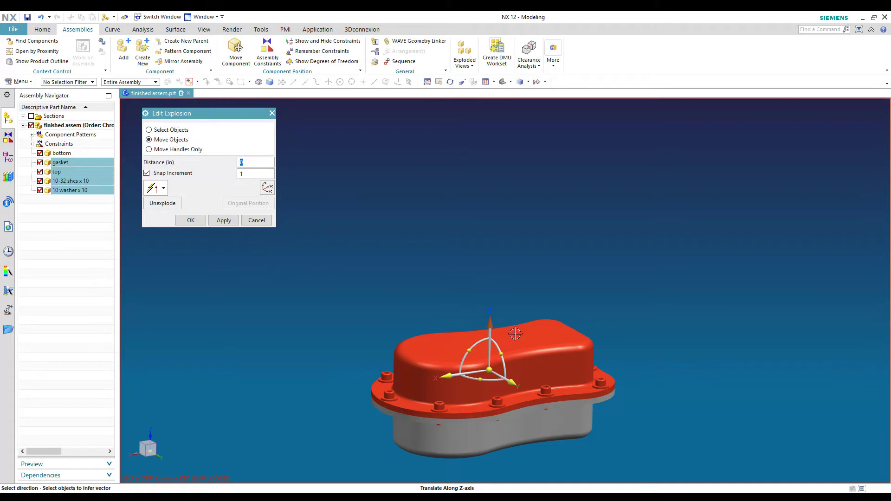
mouse_move(491, 332)
left_mouse_down()
mouse_move(490, 275)
mouse_move(488, 317)
left_mouse_up()
left_click(149, 174)
left_click_drag(491, 321, 486, 275)
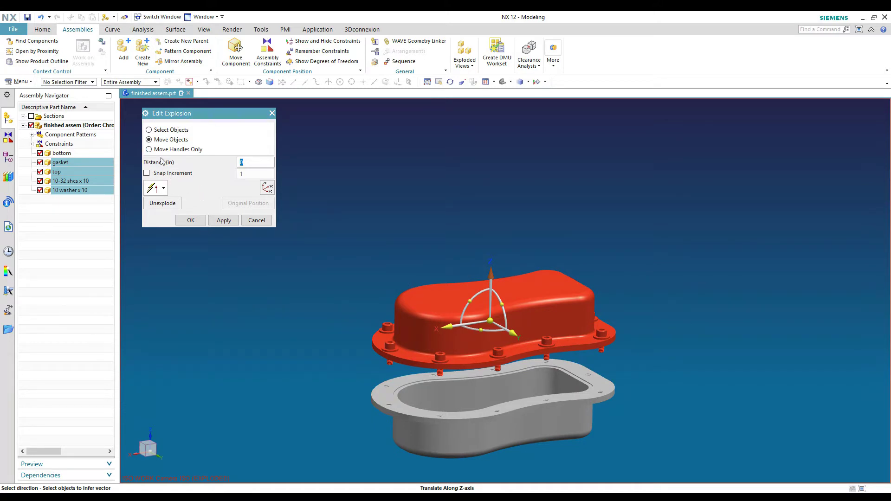
- Deselect the gasket and lift the top cover and fasteners clear of it
left_click(155, 130)
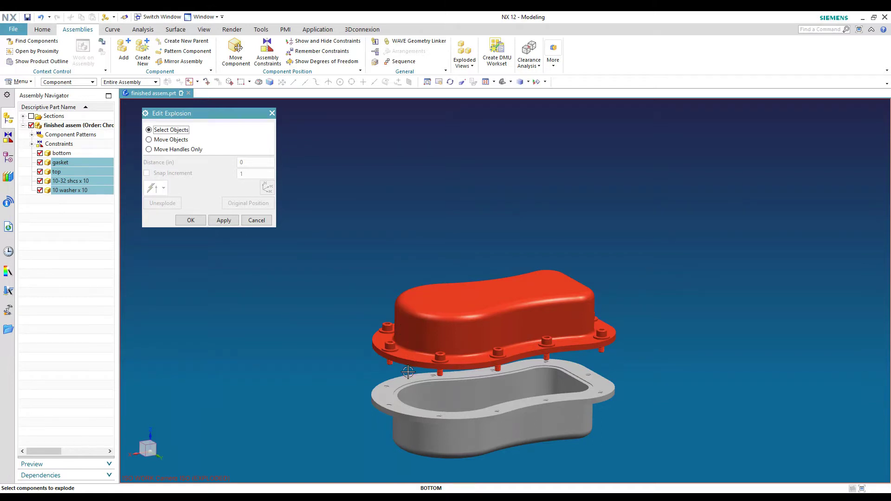
middle_click_drag(408, 372, 411, 318)
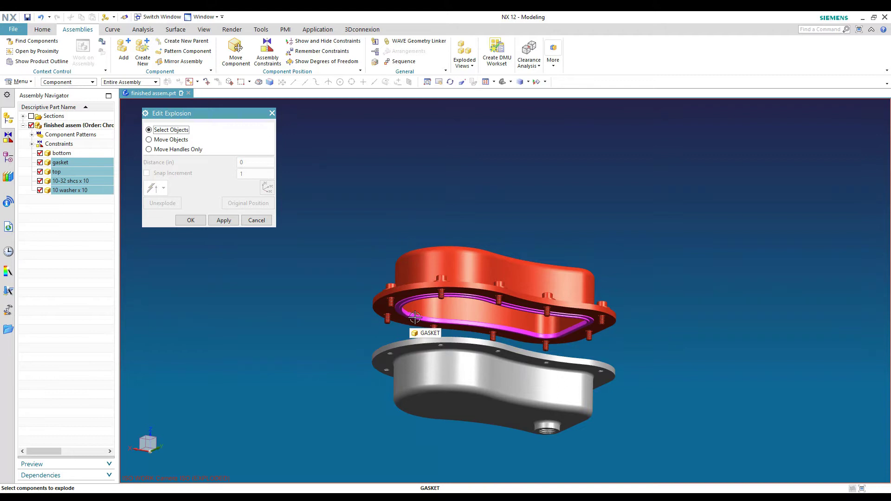
left_click(417, 317, "shift")
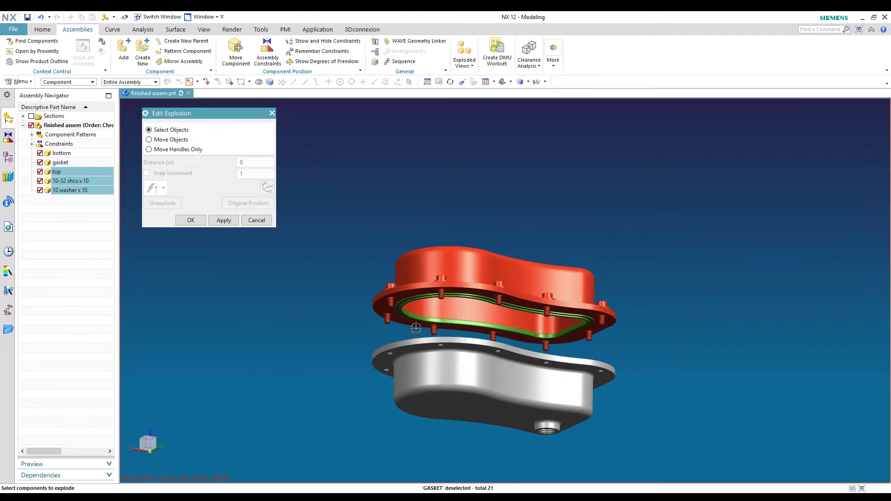
middle_click_drag(415, 330, 413, 353)
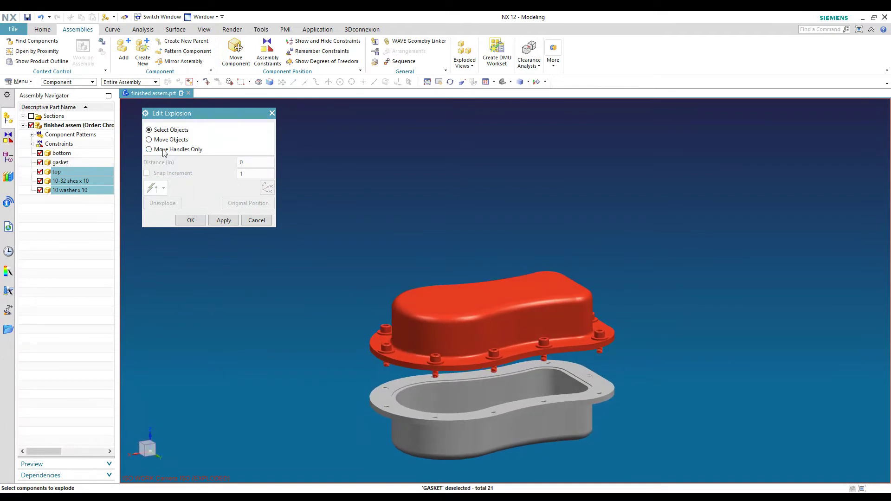
left_click(148, 140)
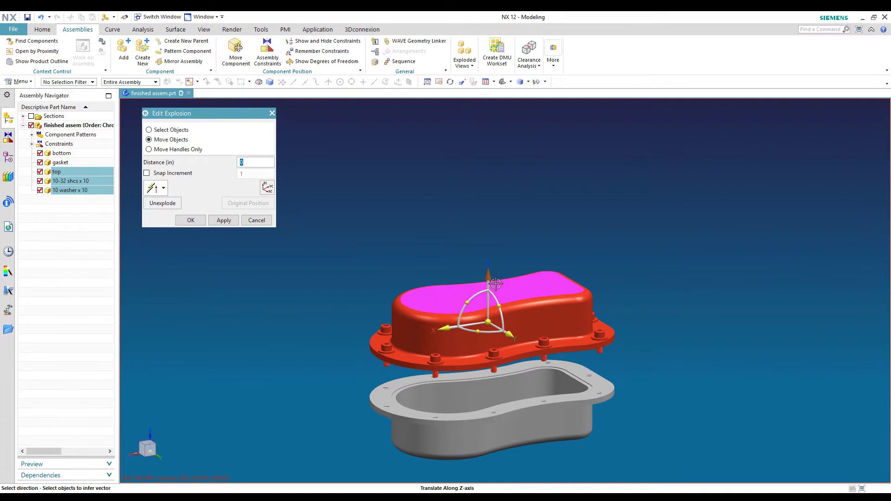
left_click_drag(496, 283, 484, 224)
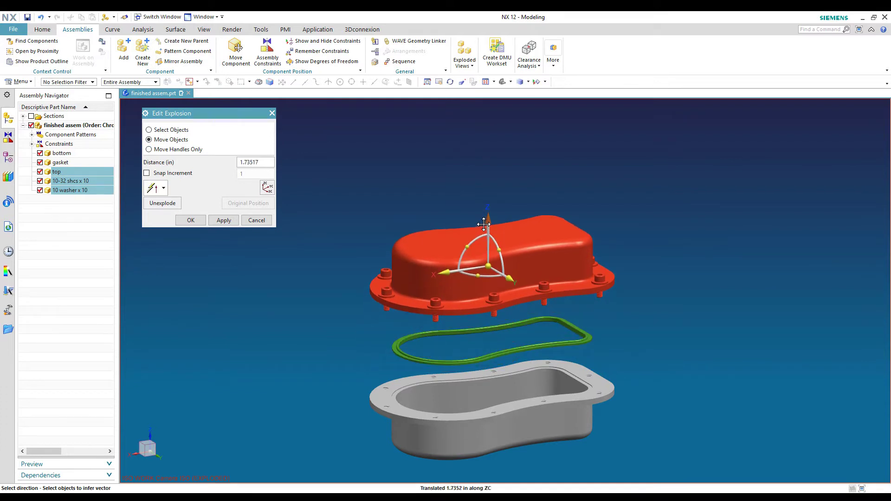
left_click(484, 224)
- Deselect the top cover and lift the bolts and washers above it
left_click(155, 132)
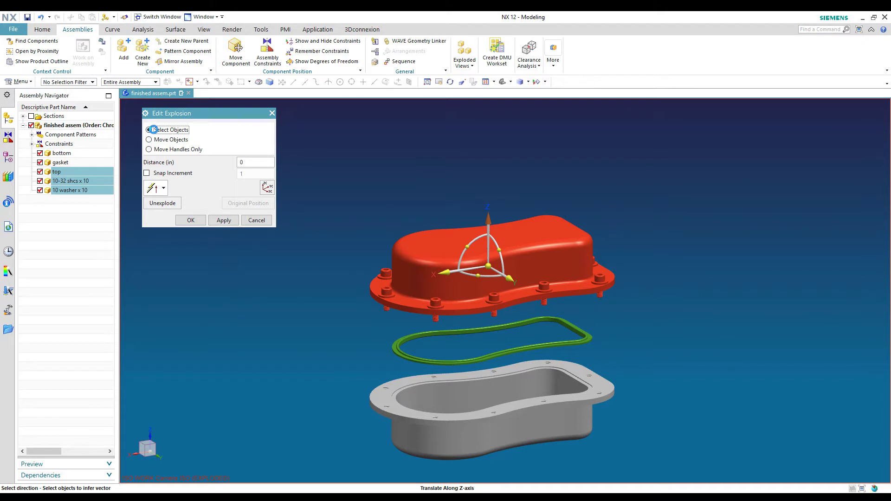
left_click(444, 261)
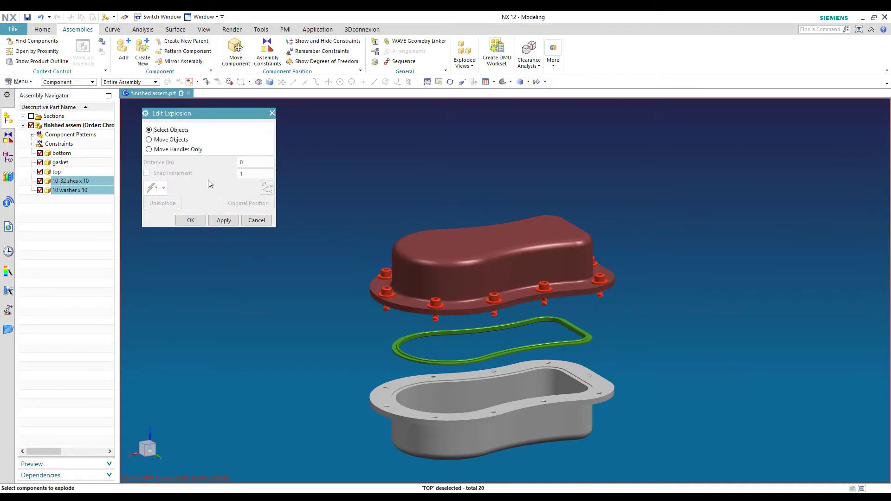
left_click(153, 140)
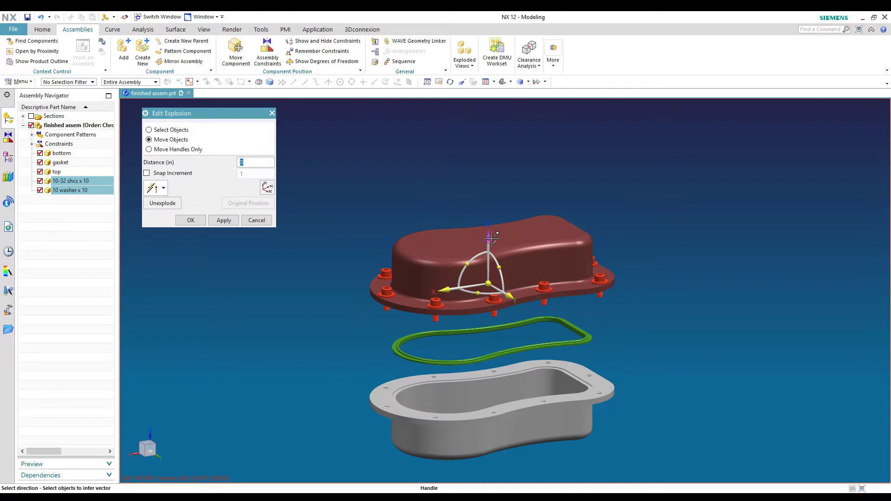
left_click_drag(488, 234, 484, 147)
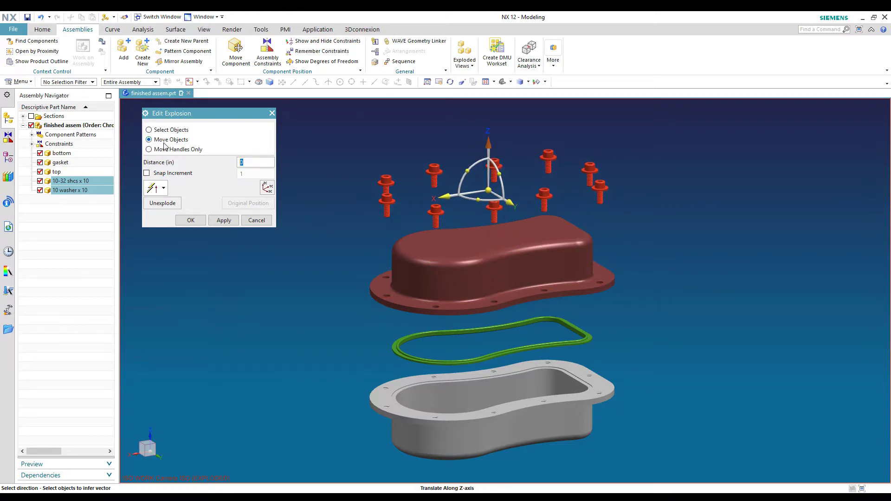
- Deselect all washers, lift the bolts above them, and accept the explosion edits
left_click(149, 130)
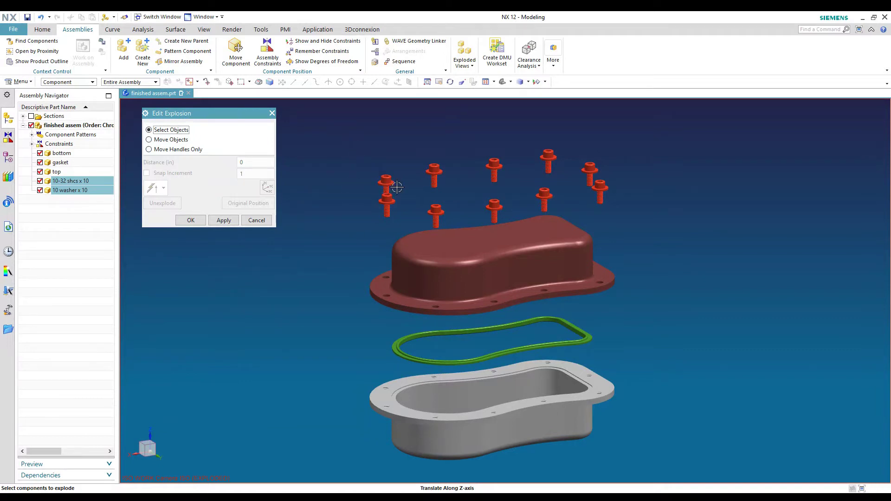
left_click(386, 183, "shift")
left_click(431, 214, "shift")
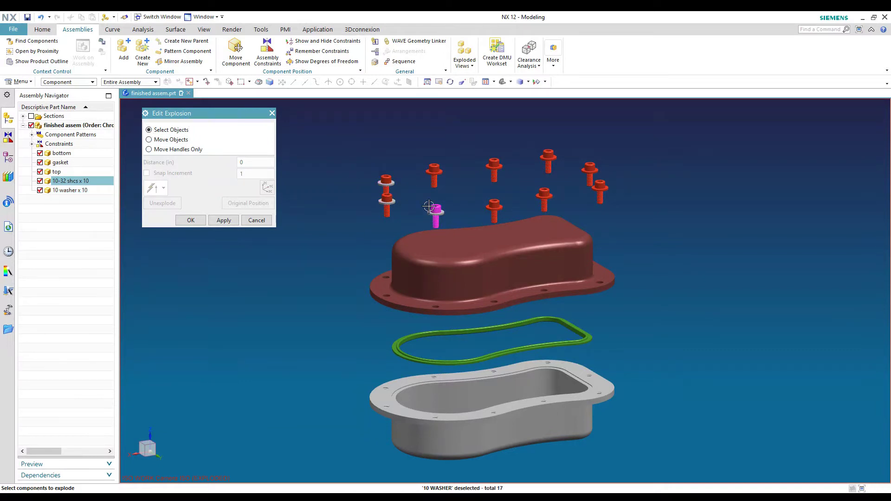
left_click(437, 173, "shift")
left_click(491, 167, "shift")
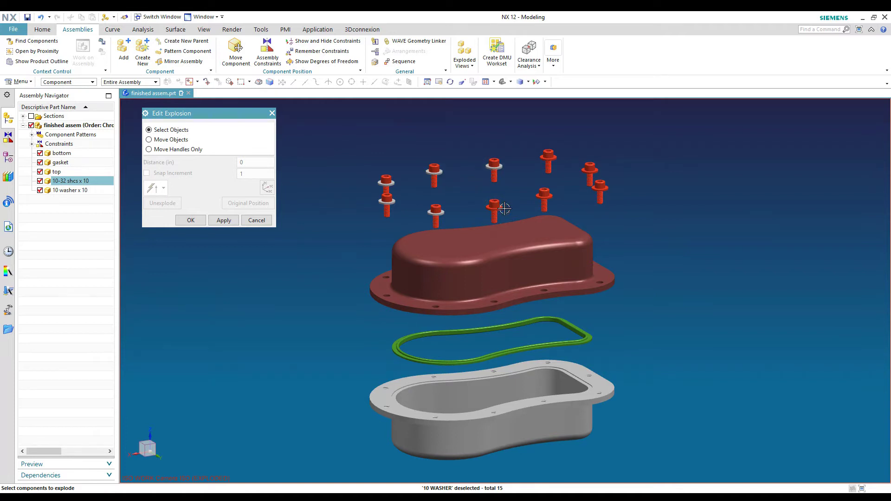
left_click(494, 209, "shift")
left_click(547, 159, "shift")
left_click(546, 195, "shift")
left_click(590, 170, "shift")
left_click(600, 187, "shift")
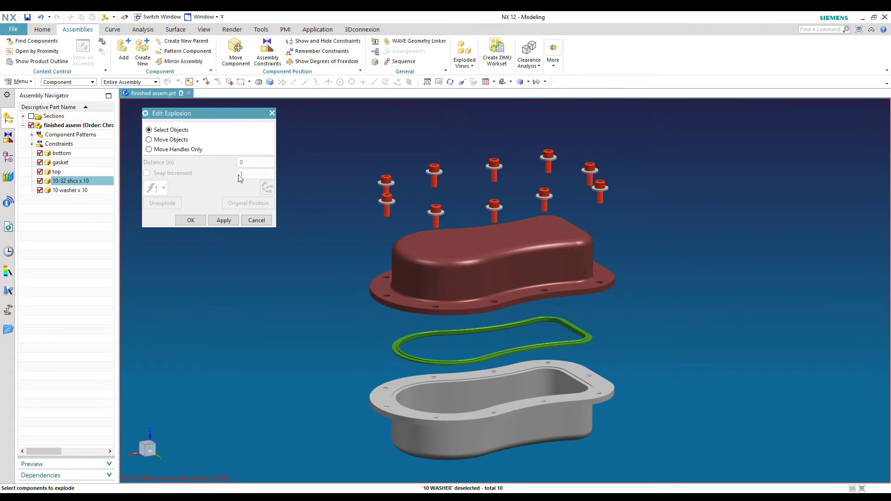
left_click(156, 140)
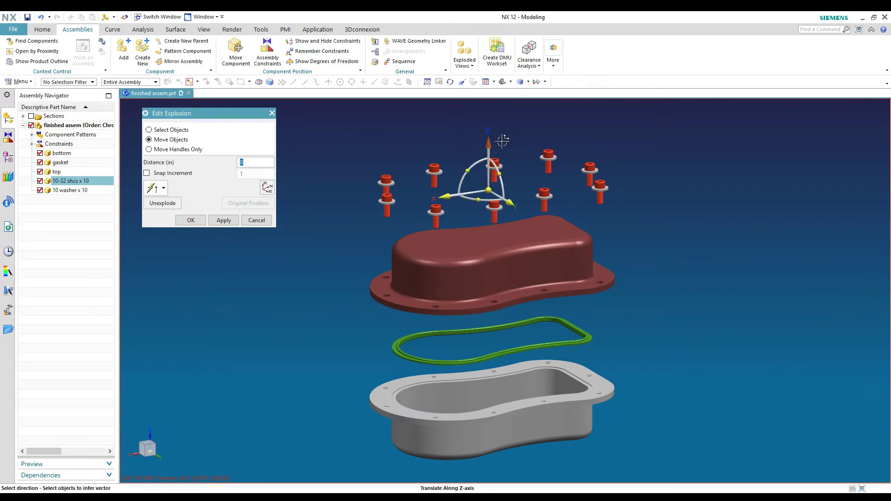
left_click_drag(487, 144, 484, 109)
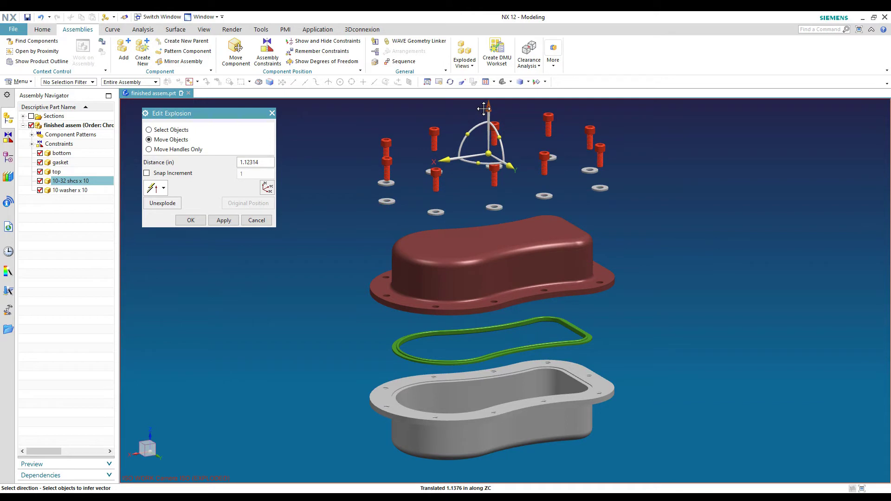
middle_click(378, 234)
left_click(191, 219)
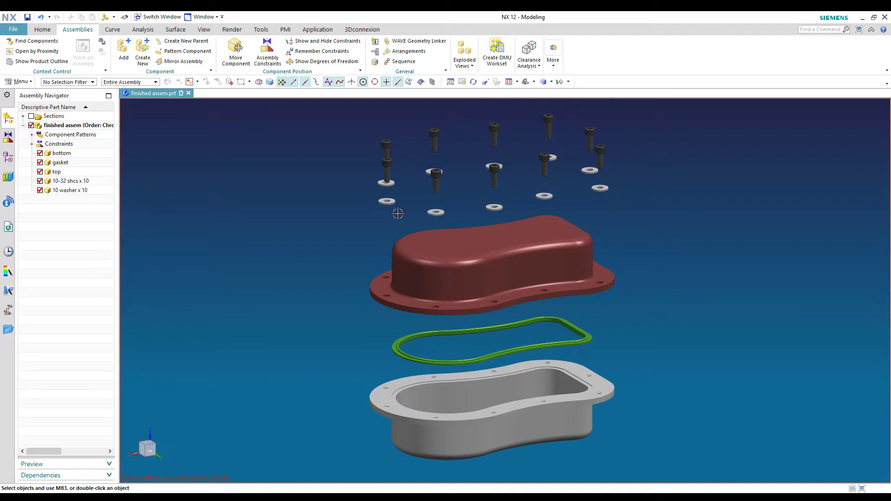
- Add a traceline from the cover's flange hole down to the housing flange hole
left_click(465, 61)
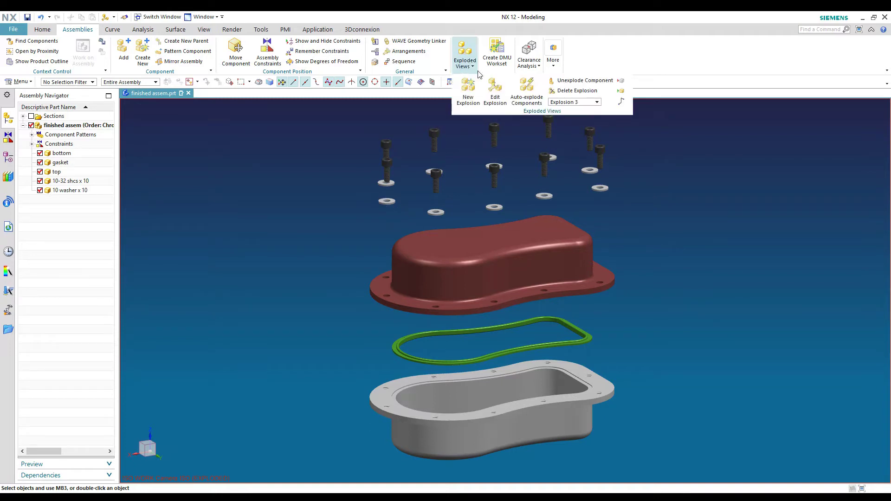
left_click(620, 102)
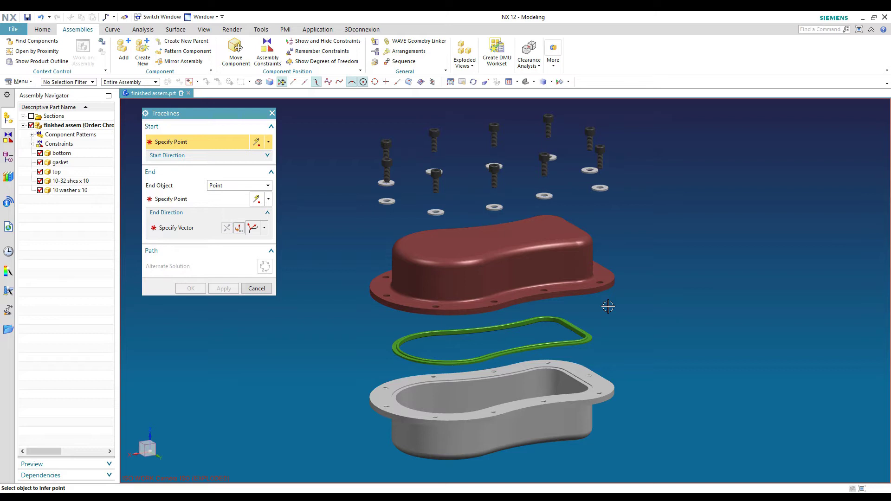
scroll(608, 307, "up", 5)
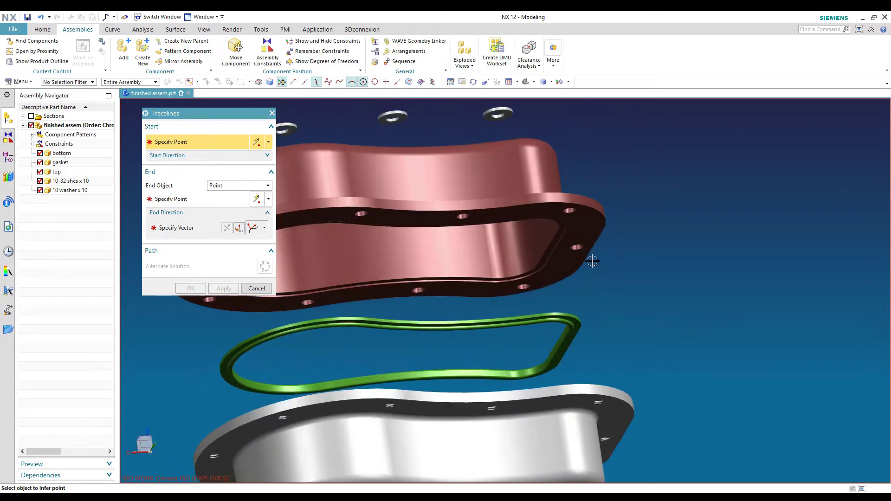
left_click(571, 211)
middle_click_drag(571, 212, 600, 406)
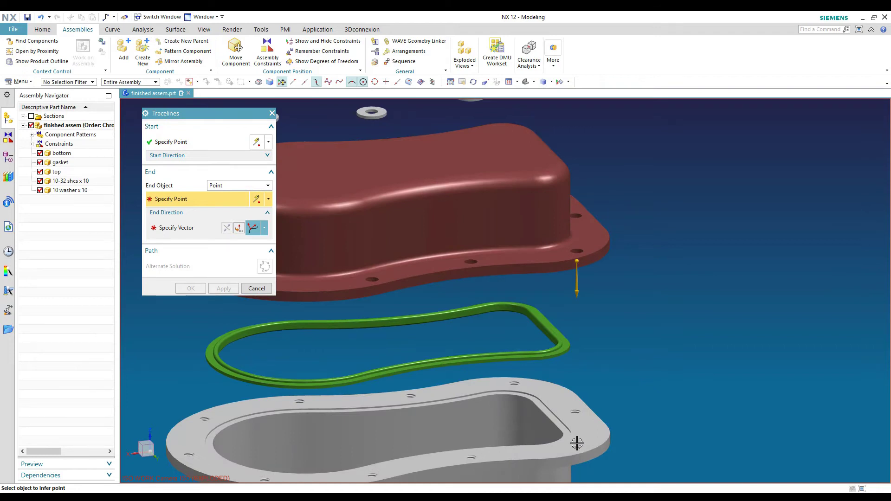
scroll(579, 443, "up", 3)
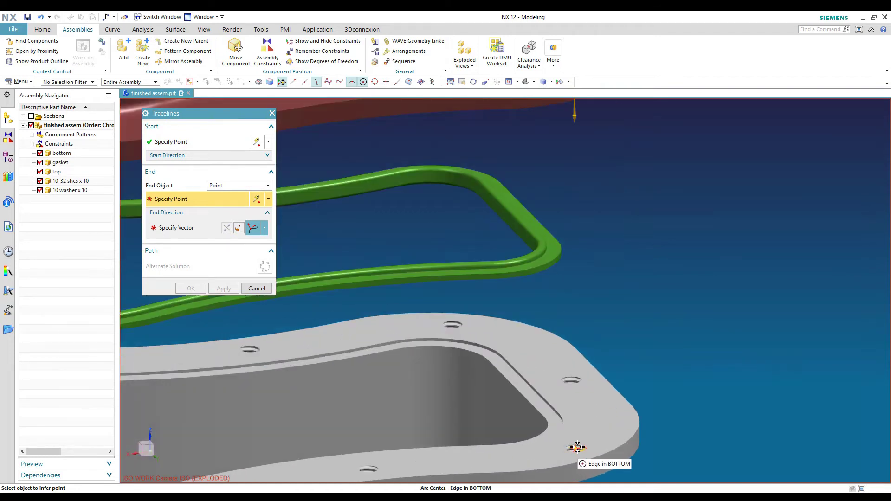
left_click(578, 448)
scroll(600, 421, "down", 5)
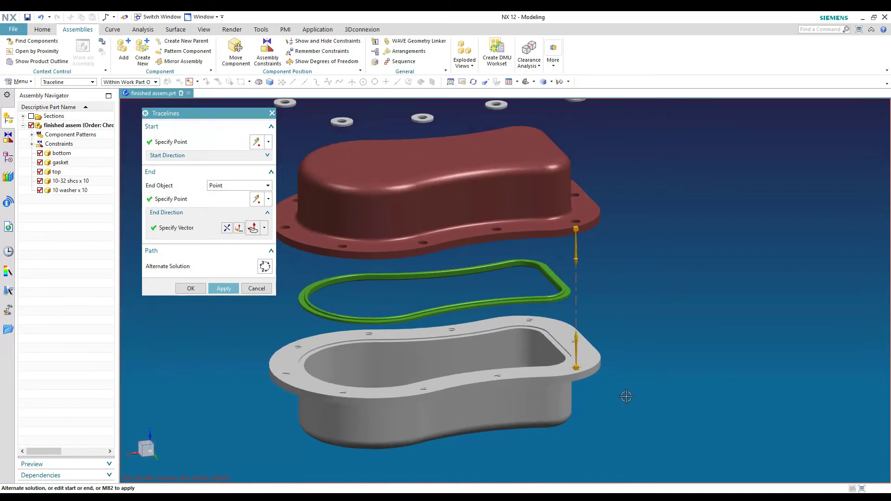
left_click(224, 288)
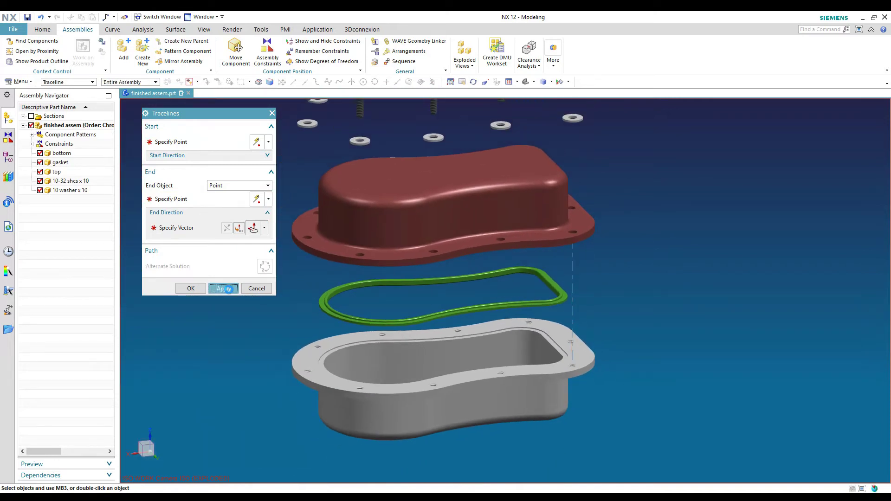
- Add a second traceline from the right-hand washer down to the cover's flange hole
middle_click_drag(438, 176, 438, 217, "shift")
scroll(587, 229, "up", 2)
scroll(583, 212, "up", 3)
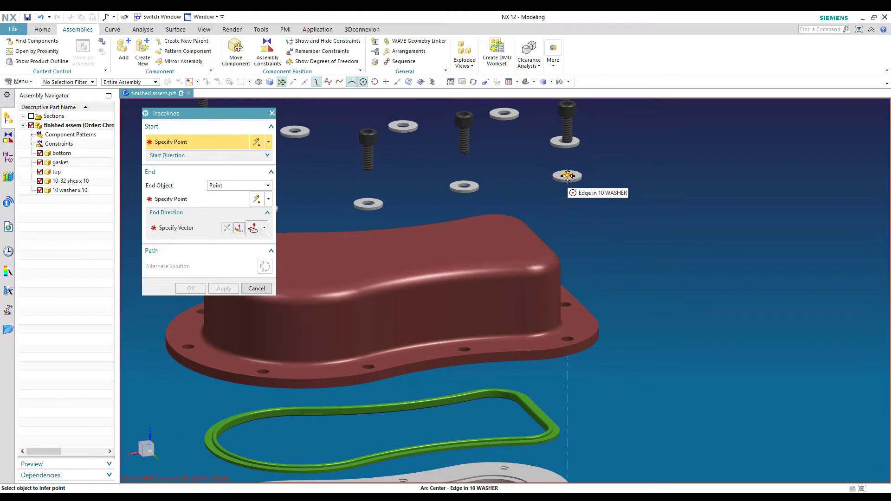
middle_click_drag(567, 176, 421, 283)
left_click(546, 200)
left_click(564, 348)
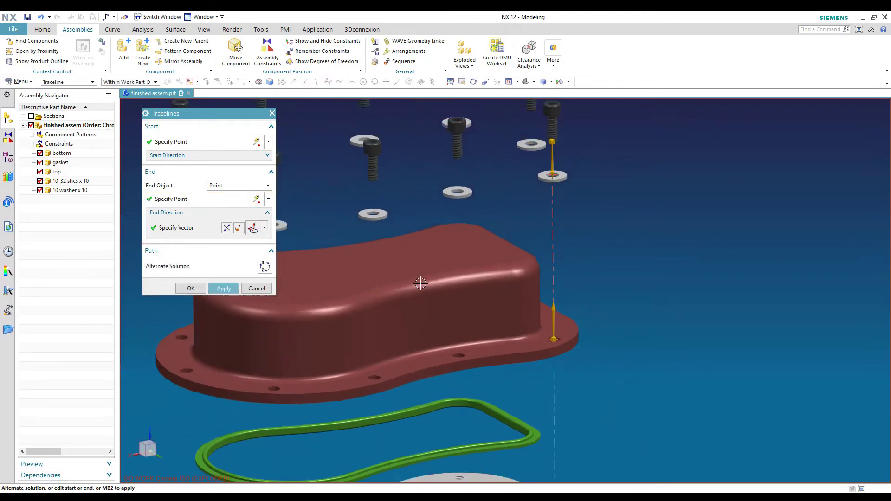
scroll(421, 283, "down", 5)
middle_click(432, 255)
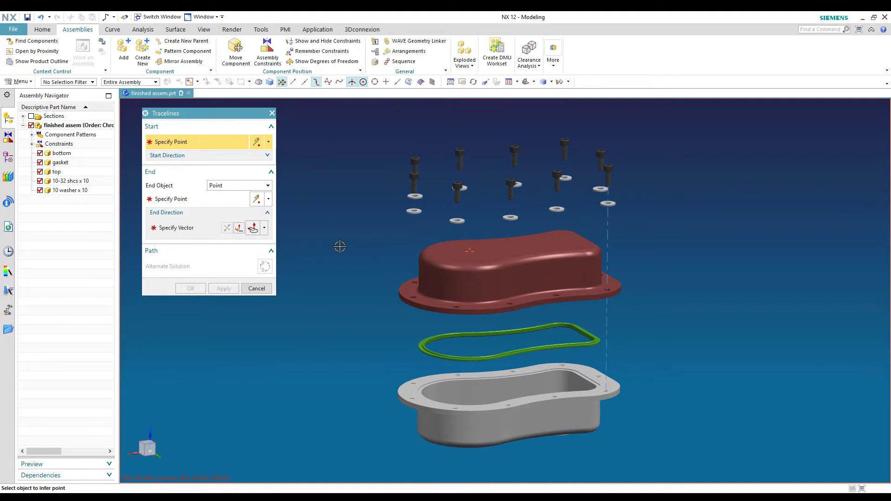
left_click(256, 289)
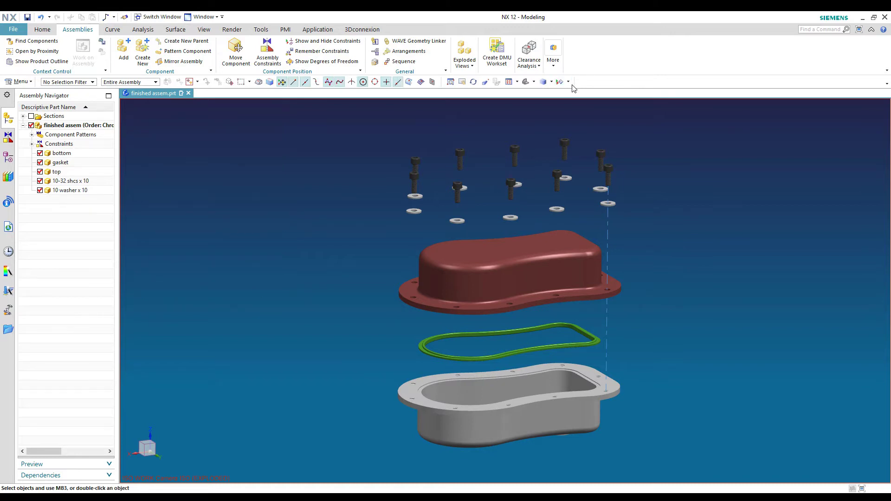
left_click(465, 62)
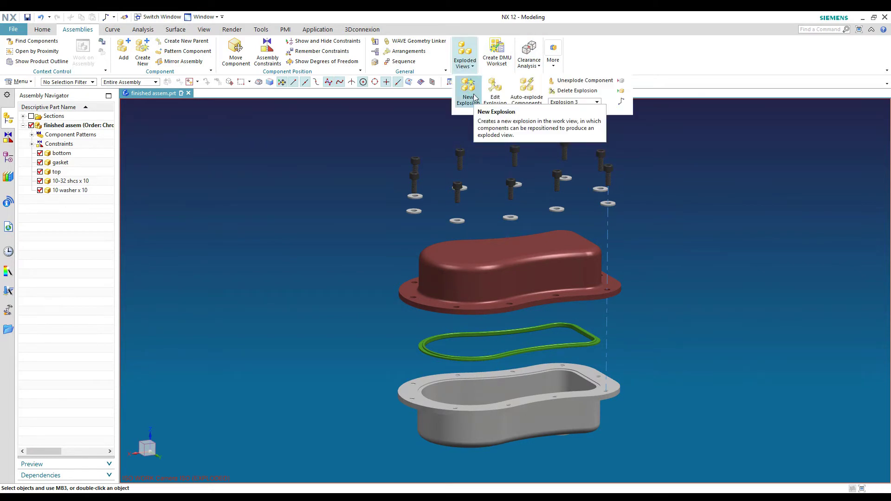
- In Edit Explosion, select one bolt and its washer to move
left_click(494, 93)
left_click(149, 139)
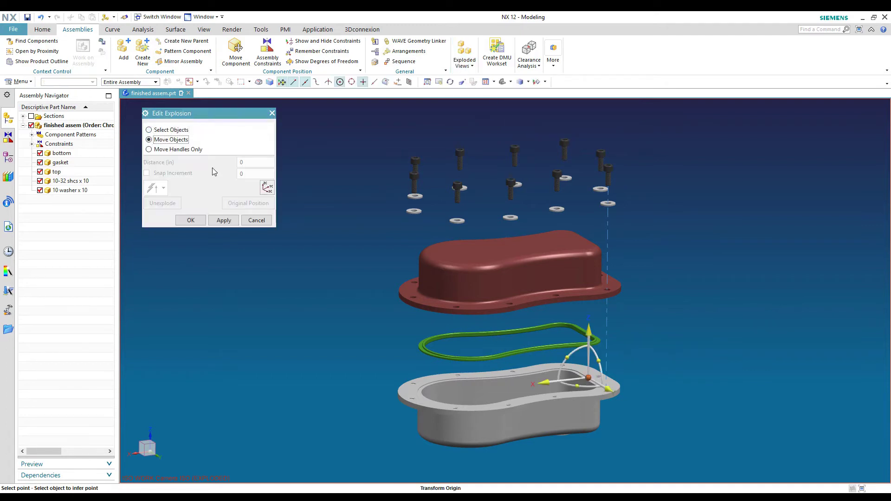
scroll(413, 181, "up", 5)
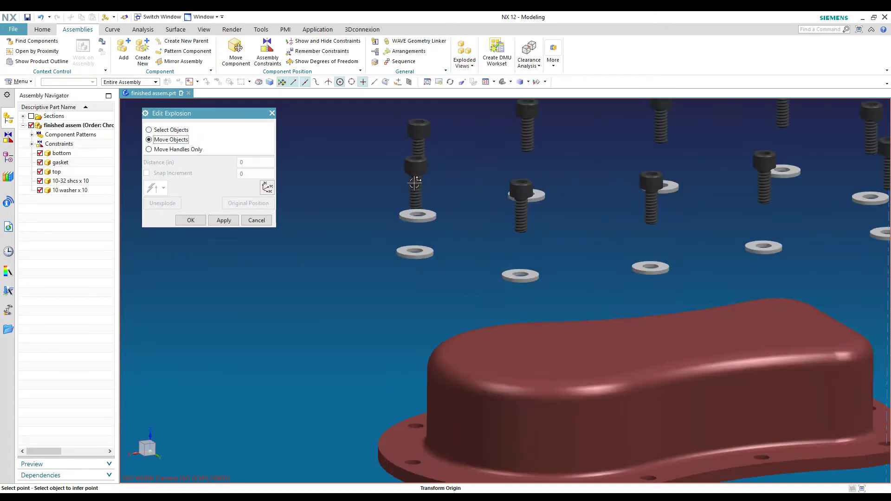
left_click(149, 130)
left_click(413, 160)
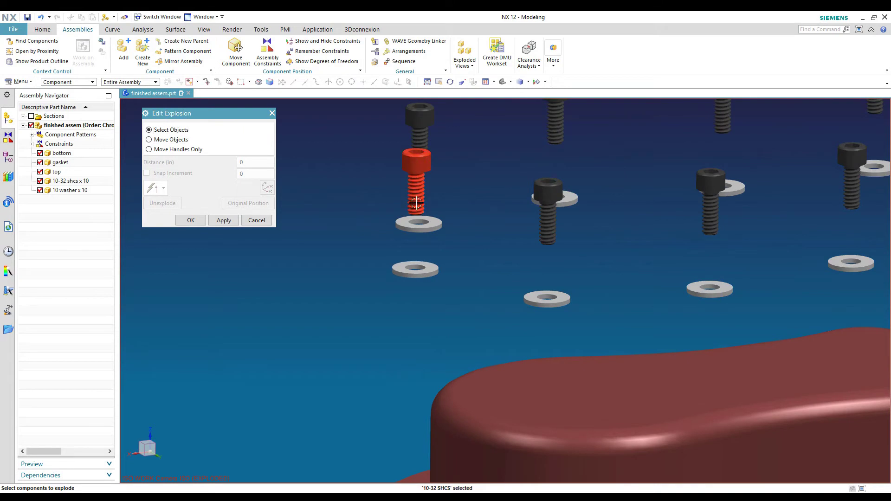
left_click(415, 268)
- Shift the chosen bolt and washer left along X out of the bolt ring and confirm
left_click(150, 139)
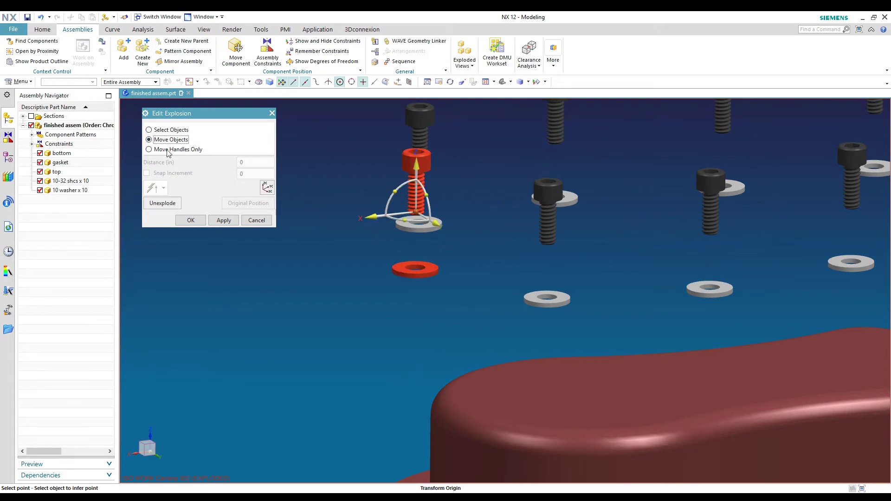
left_click_drag(372, 216, 244, 238)
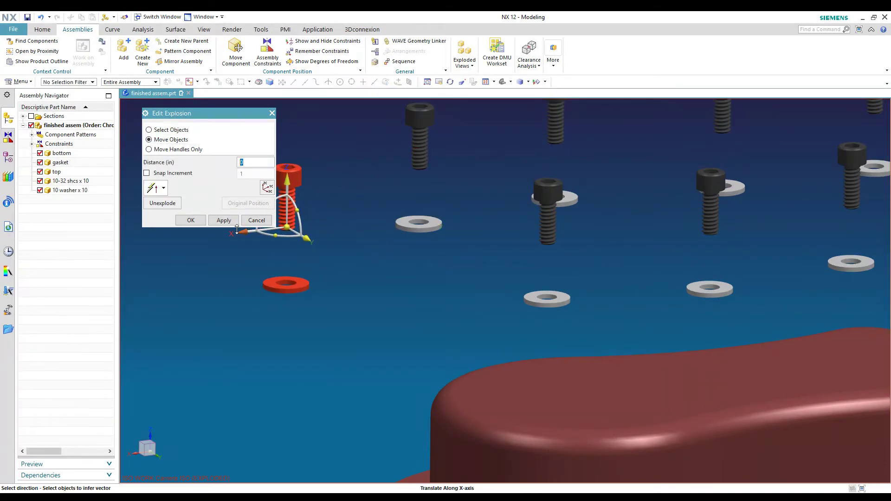
scroll(310, 244, "down", 2)
scroll(310, 244, "down", 3)
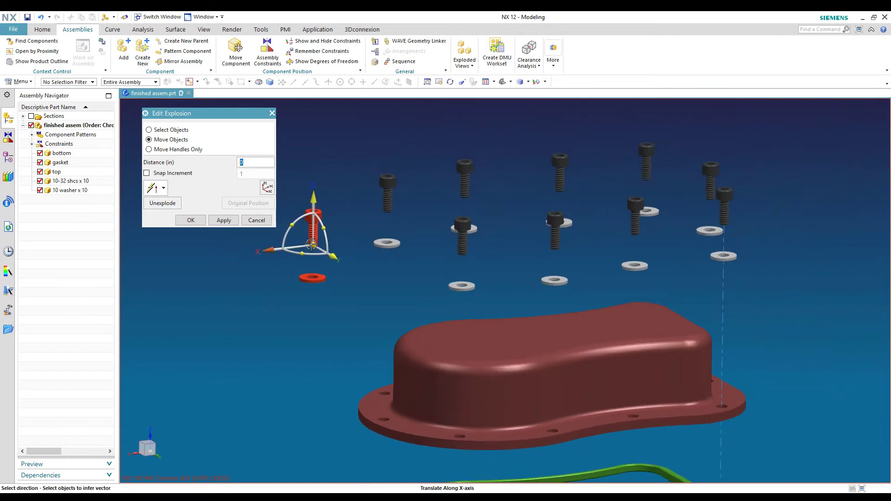
left_click(191, 220)
scroll(421, 124, "down", 1)
scroll(421, 123, "down", 2)
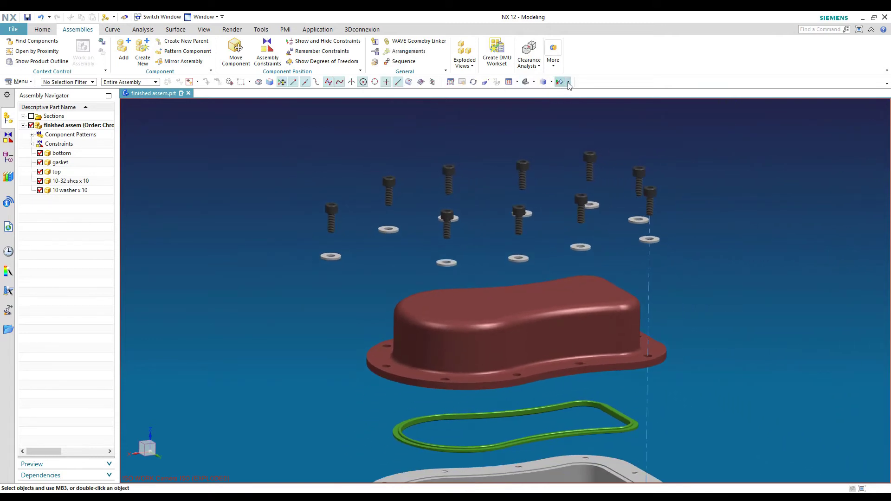
left_click(465, 64)
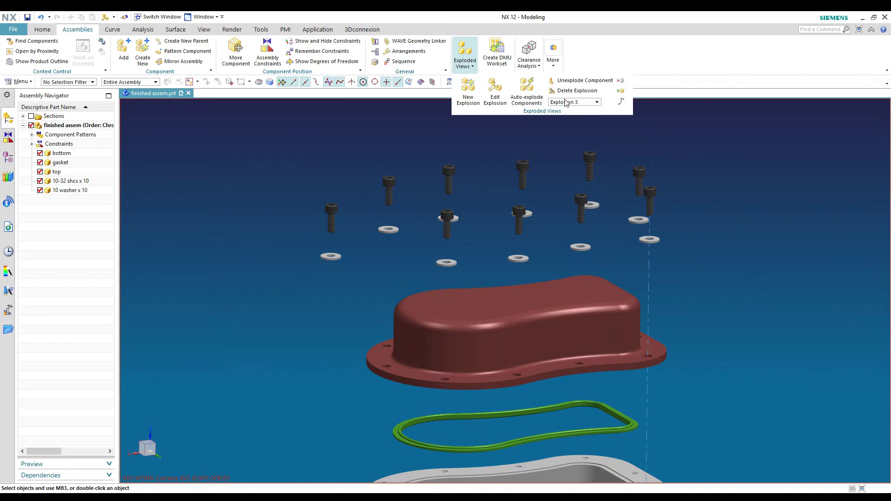
- Add a traceline from the moved washer's edge down to its cover flange hole
left_click(621, 101)
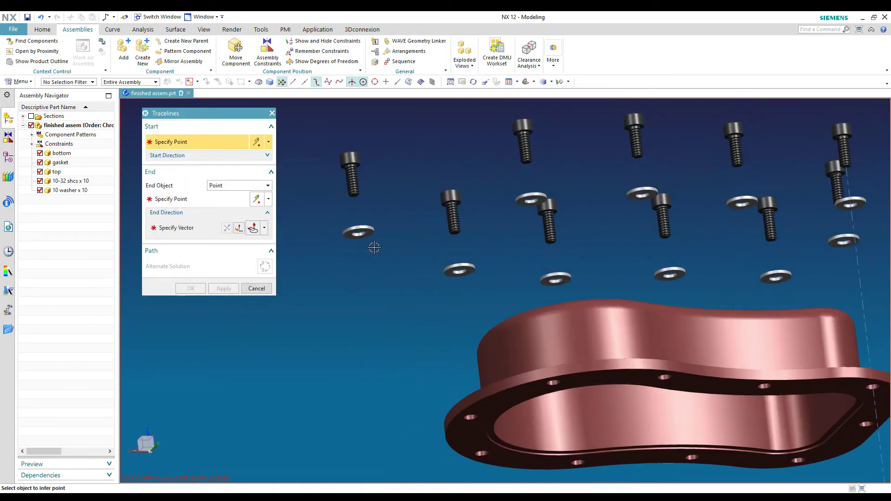
left_click(360, 234)
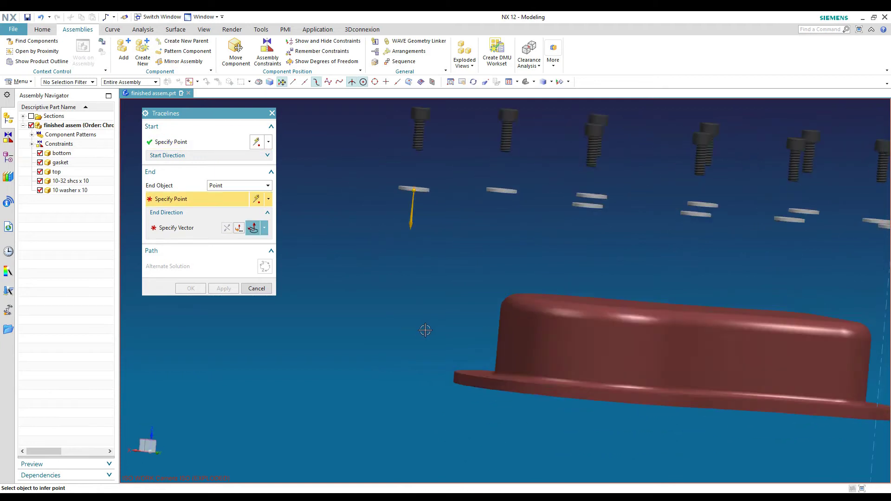
left_click(486, 371)
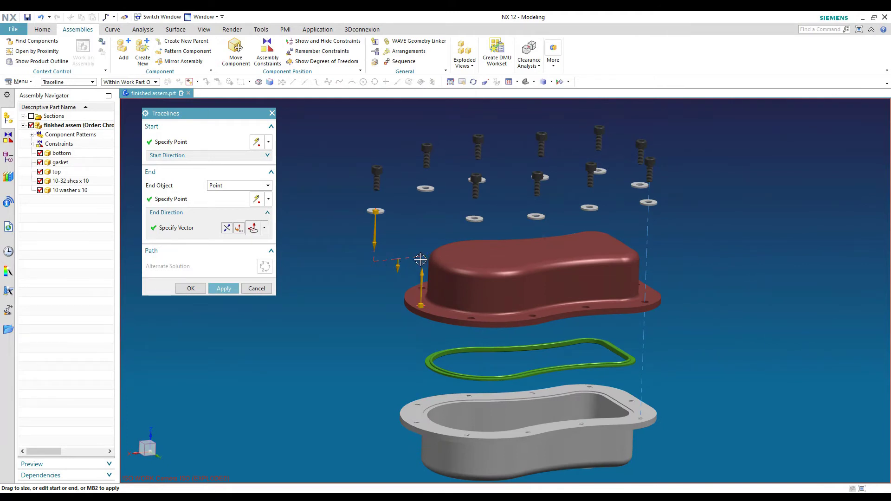
left_click_drag(401, 268, 399, 273)
middle_click_drag(399, 255, 264, 309)
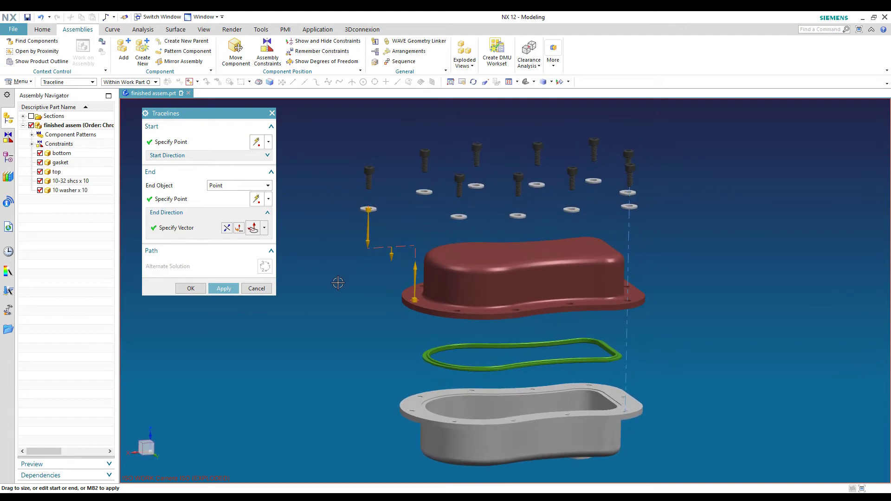
middle_click(223, 320)
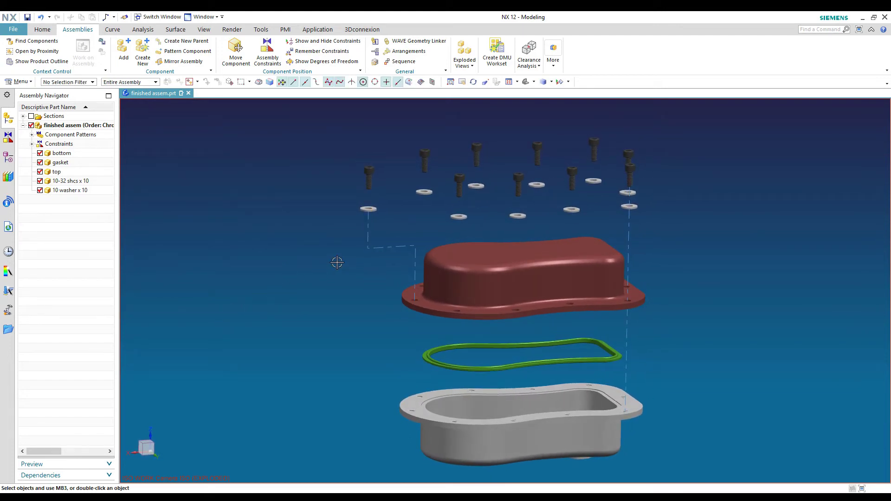
- Edit the new traceline to raise its horizontal jog
double_click(387, 251)
mouse_move(389, 258)
left_mouse_down()
mouse_move(389, 266)
mouse_move(393, 242)
left_mouse_up()
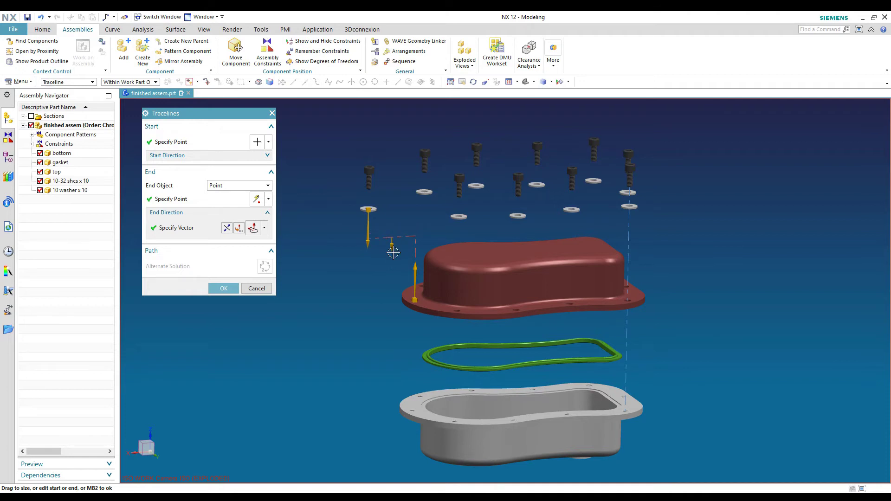
left_click(223, 289)
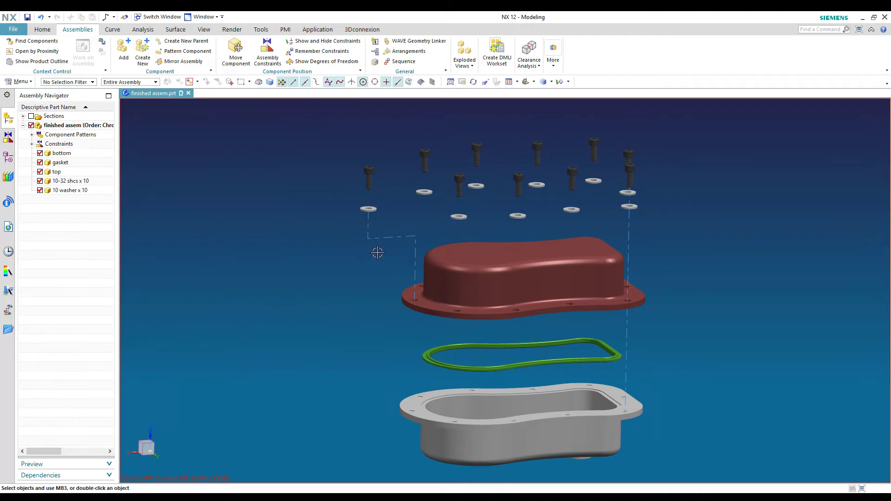
right_click(627, 230)
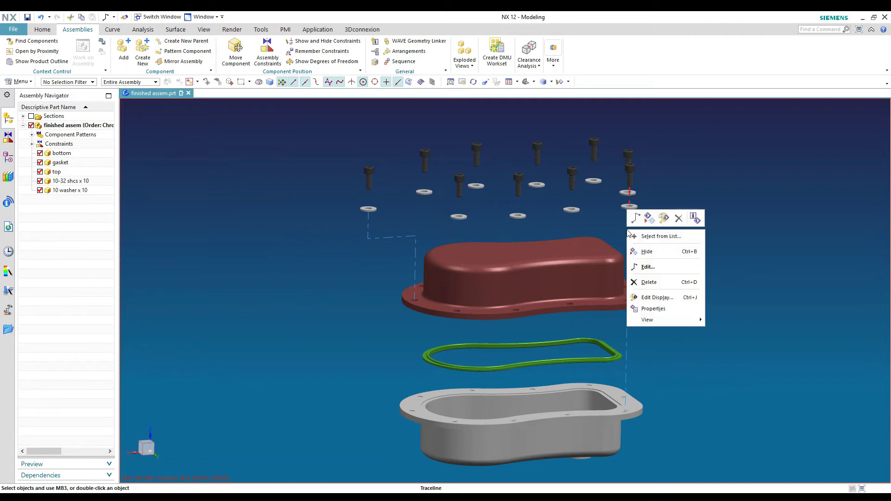
left_click(767, 221)
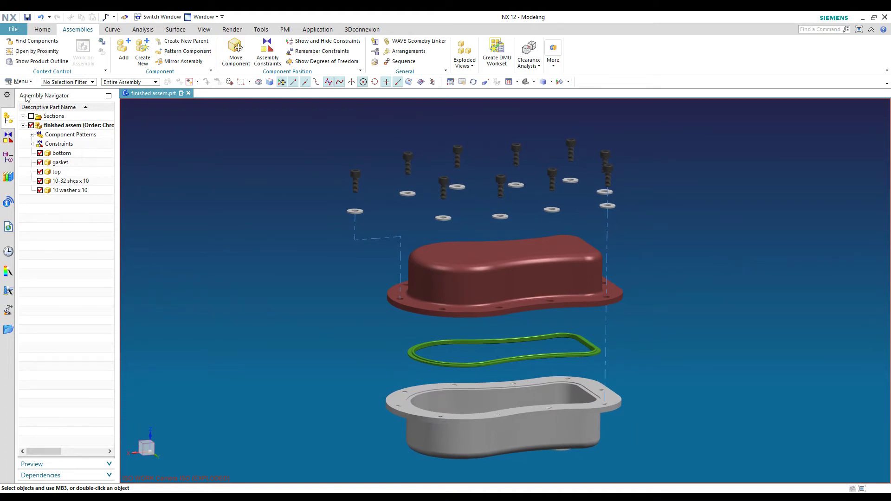
- Save the exploded orientation as work view 'exp' via View > Operation > Save As
left_click(20, 82)
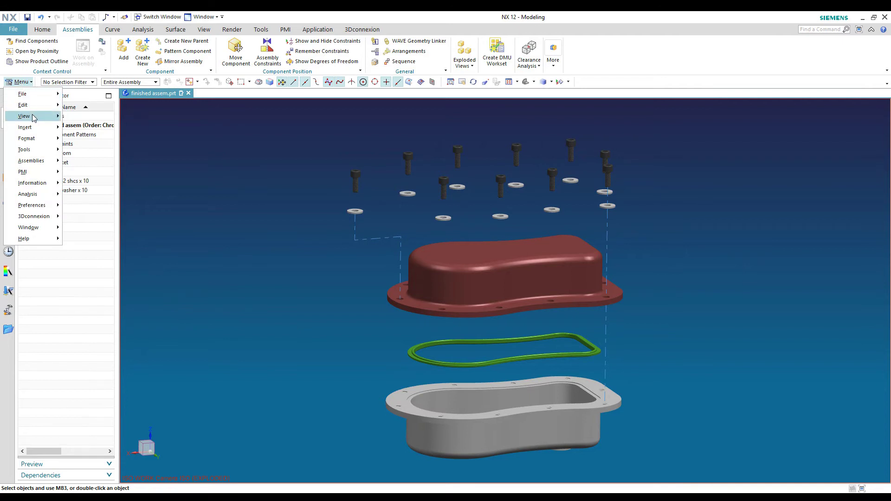
mouse_move(33, 116)
mouse_move(88, 122)
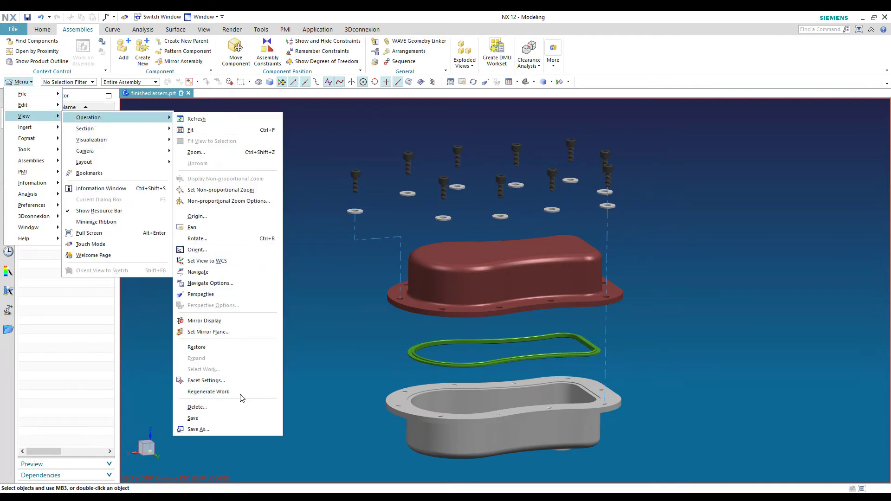
left_click(215, 430)
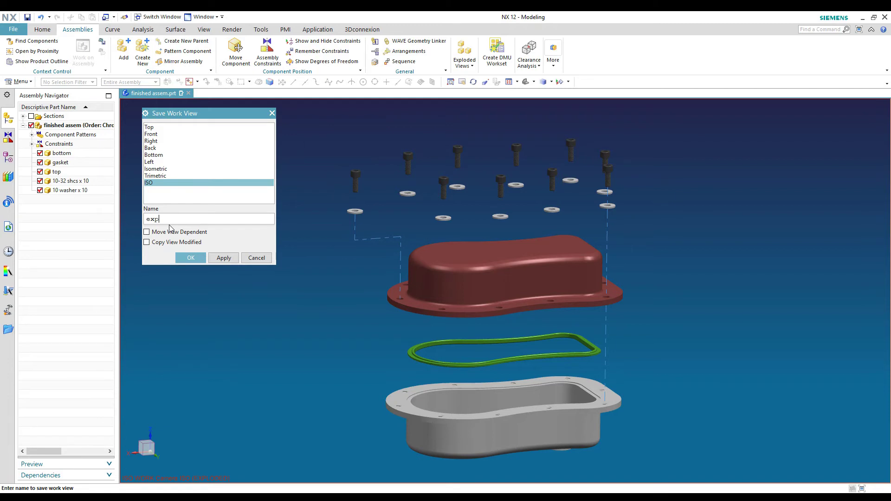
left_click(187, 259)
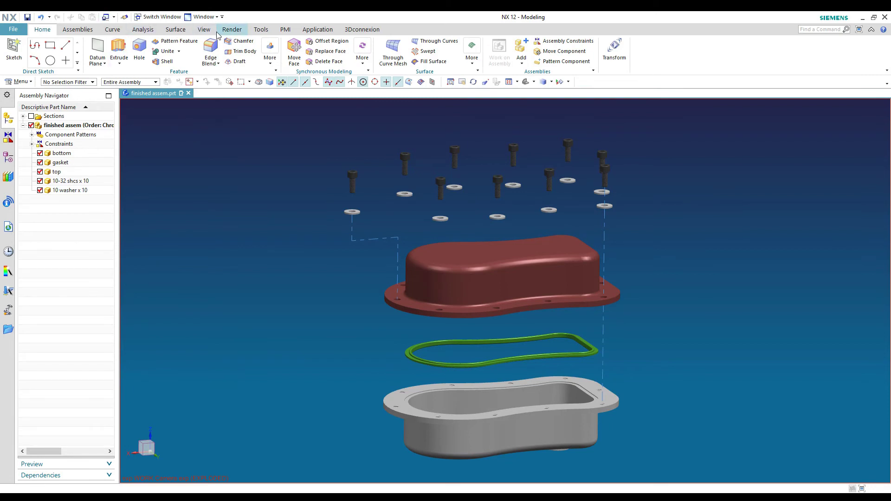
- Switch to the Drafting application to show the blank sheet SH1
left_click(318, 30)
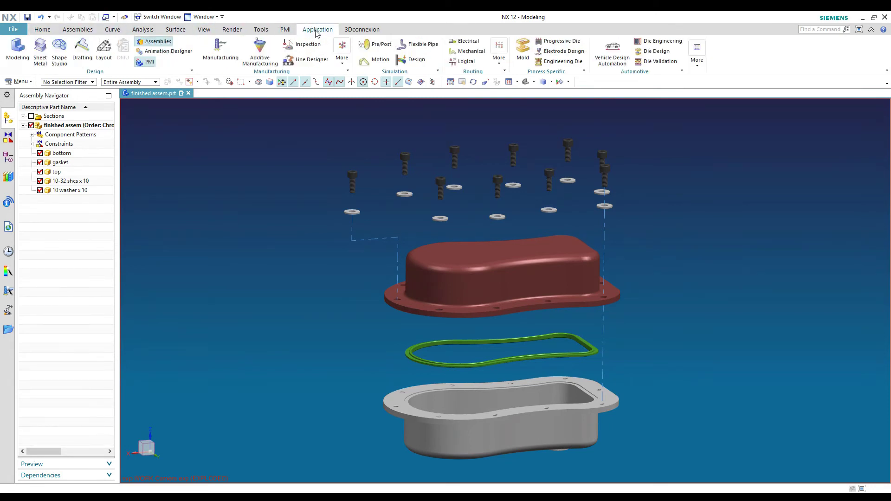
left_click(83, 51)
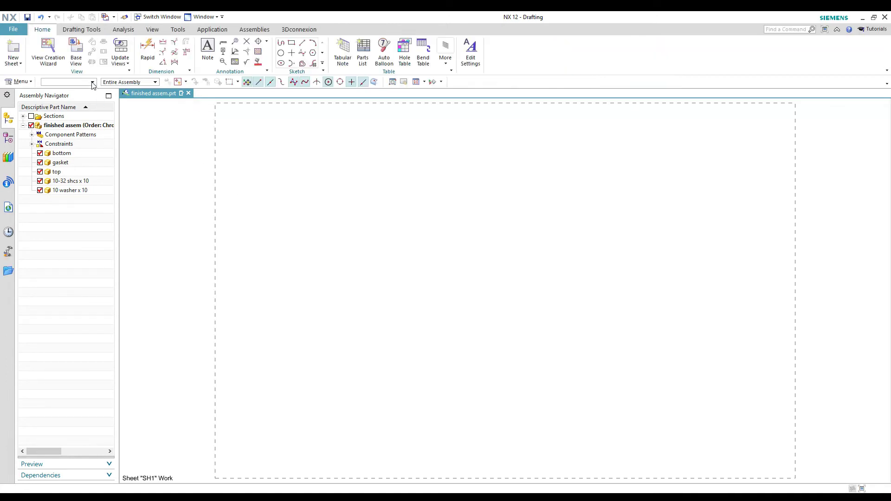
- Place a Front base view on the sheet, then cancel and undo it
left_click(77, 46)
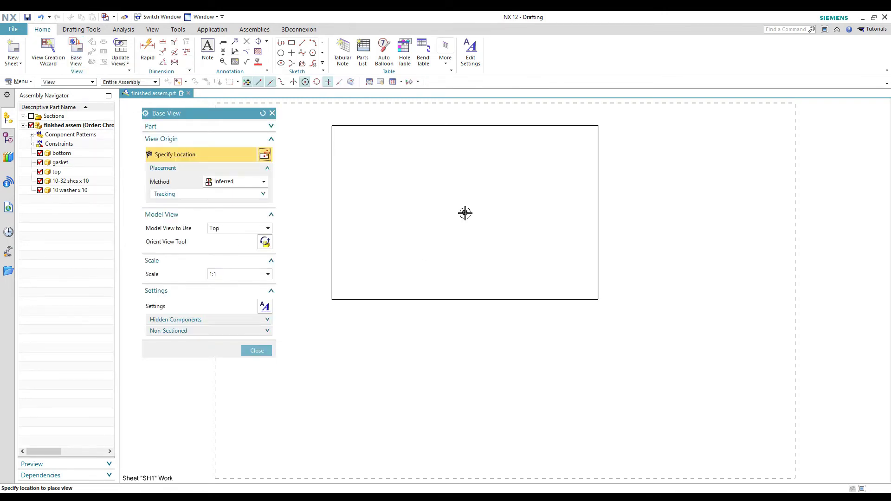
left_click(232, 230)
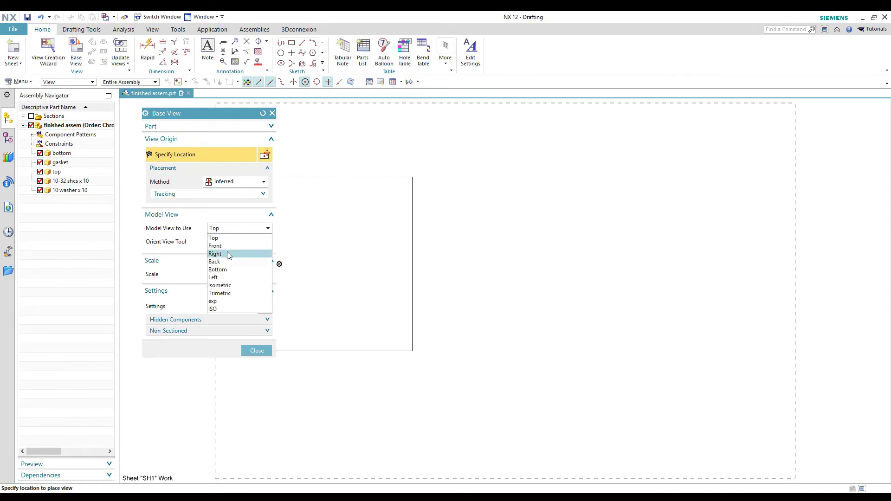
left_click(227, 251)
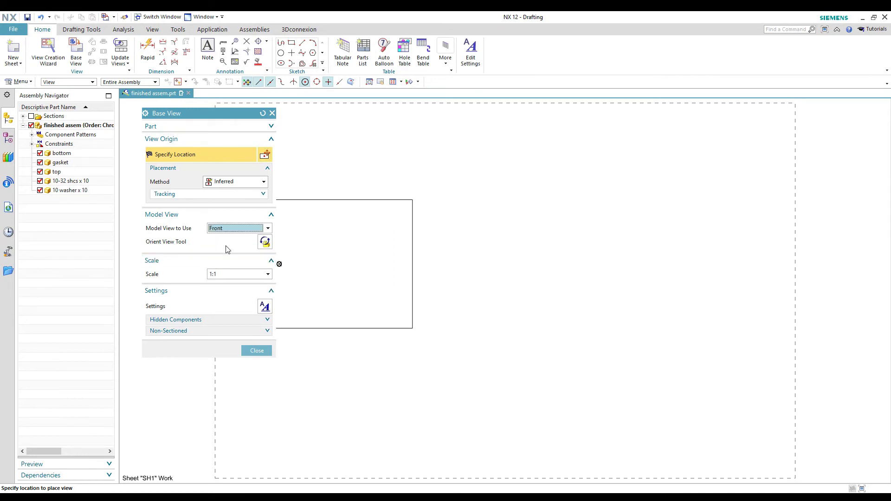
left_click(395, 174)
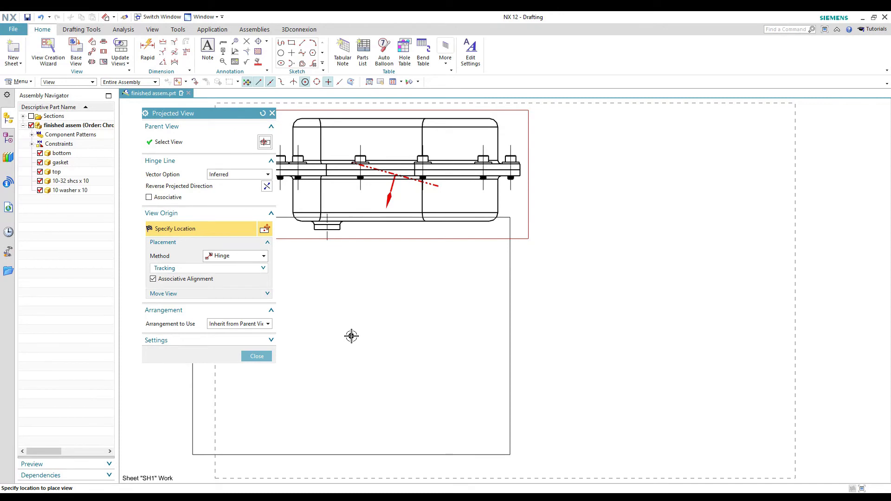
key("Escape")
key("ctrl+z")
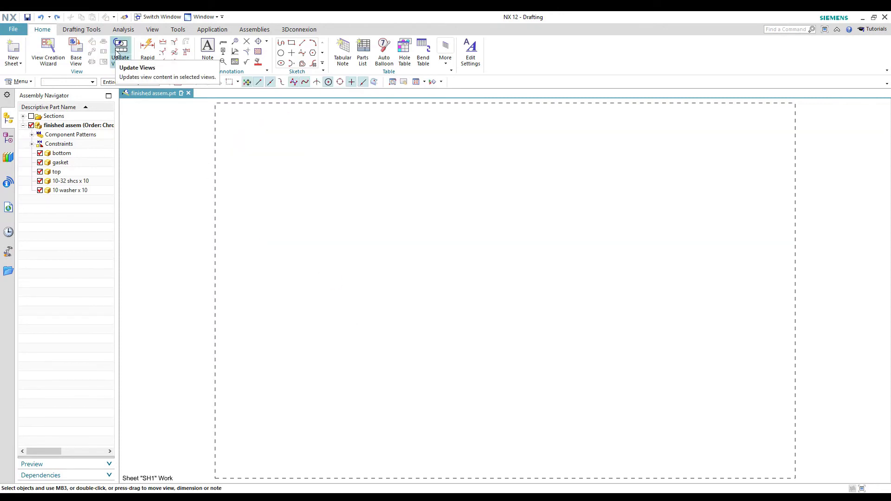
- Place a base view of the saved exp orientation on sheet SH1
left_click(82, 46)
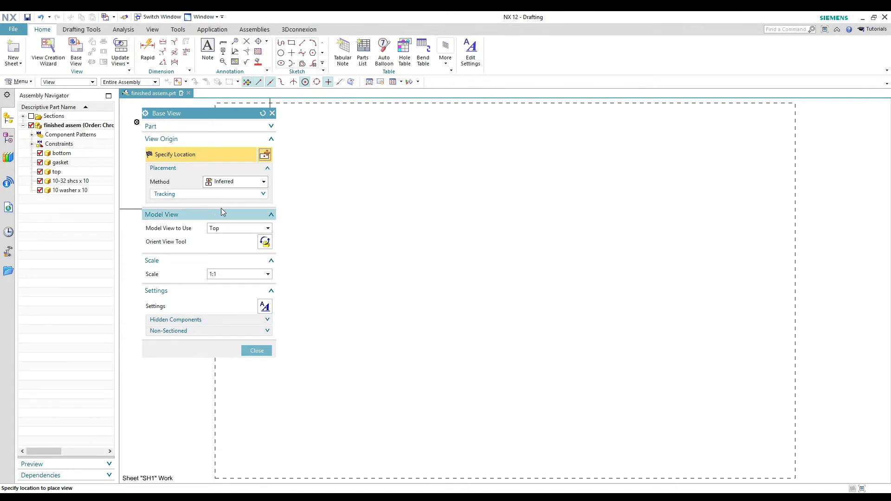
left_click(223, 229)
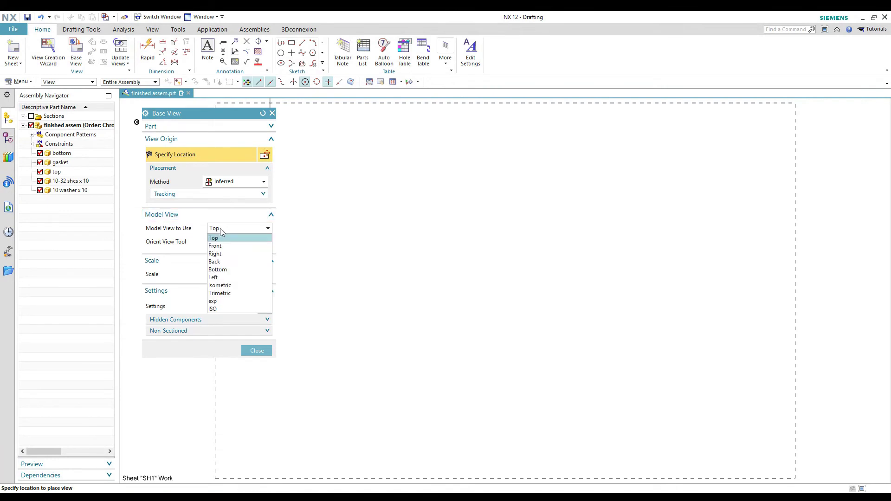
left_click(222, 302)
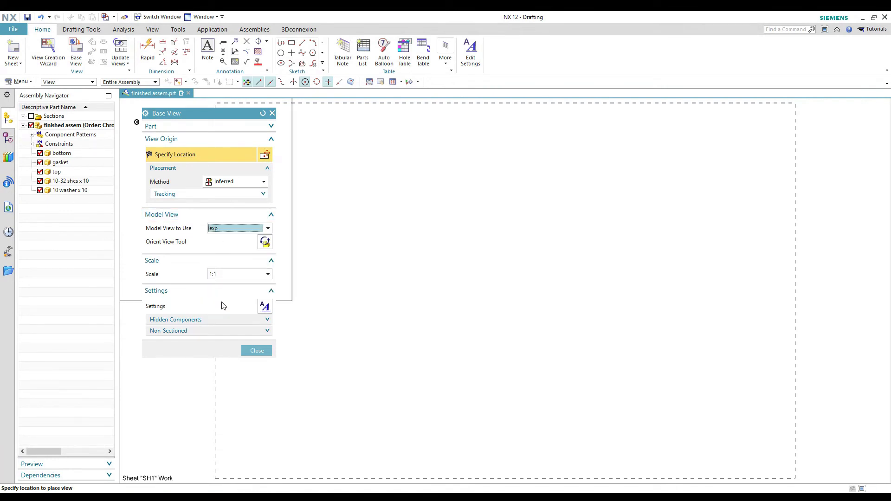
left_click(506, 297)
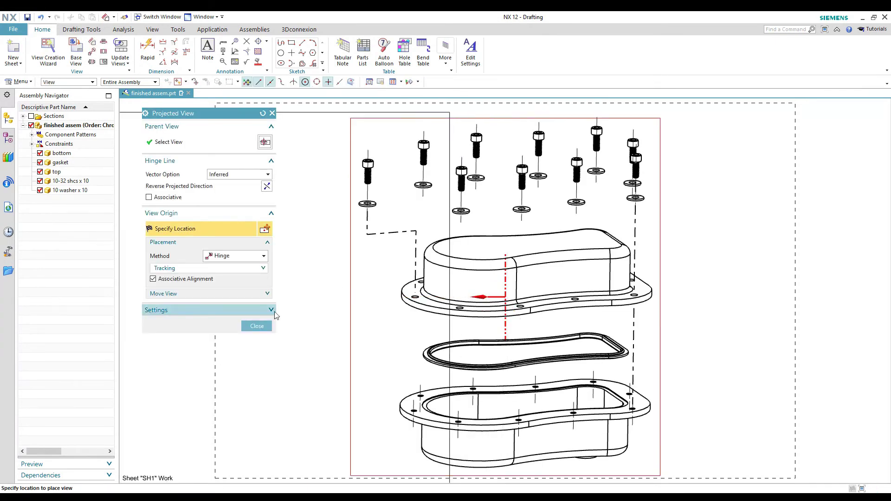
left_click(258, 327)
- Undo the exploded base view so sheet SH1 shows only its border
scroll(299, 284, "down", 1)
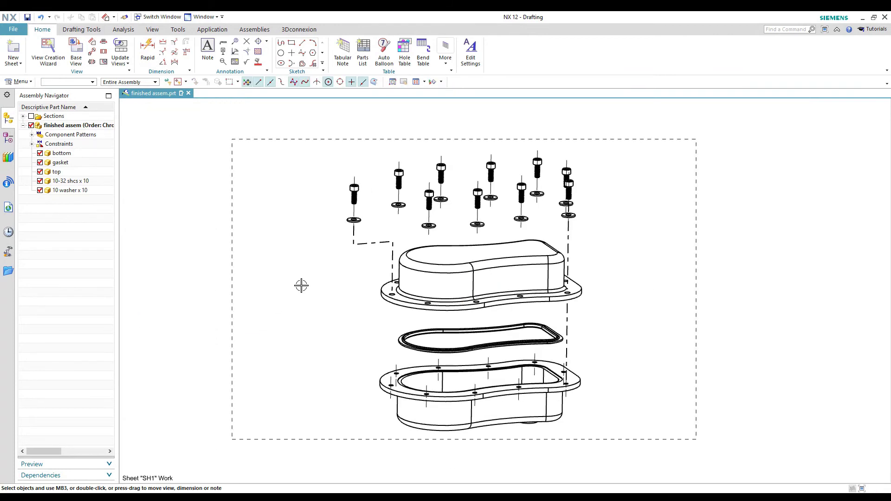
middle_click_drag(302, 286, 316, 275, "shift")
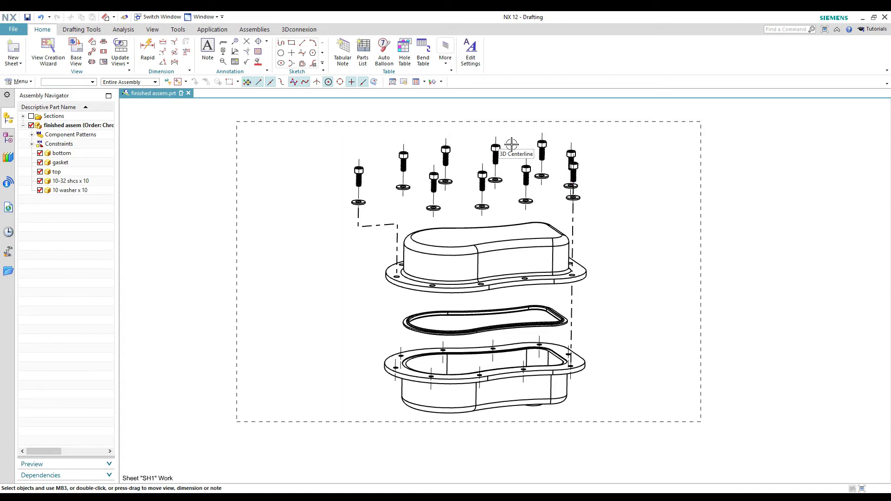
key("ctrl+z")
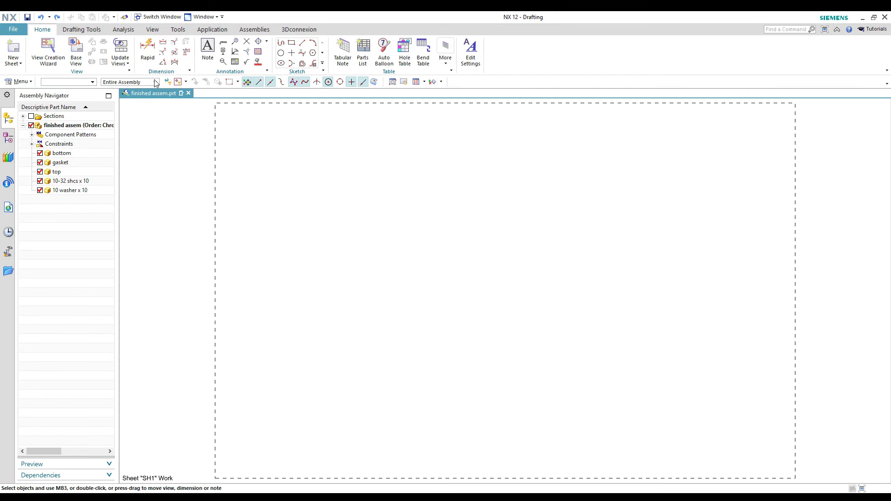
- Place a base view using the 'exp' orientation at the sheet centre, with Create with Centerlines unchecked
left_click(74, 53)
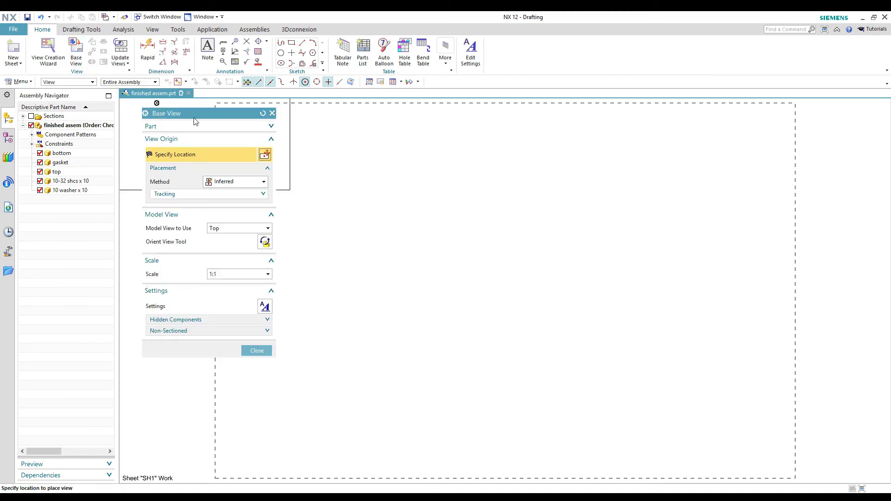
left_click(231, 229)
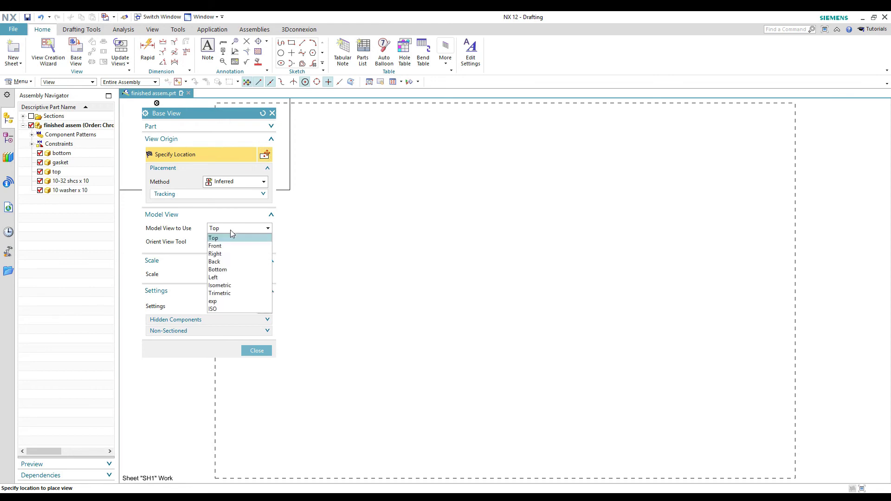
left_click(218, 302)
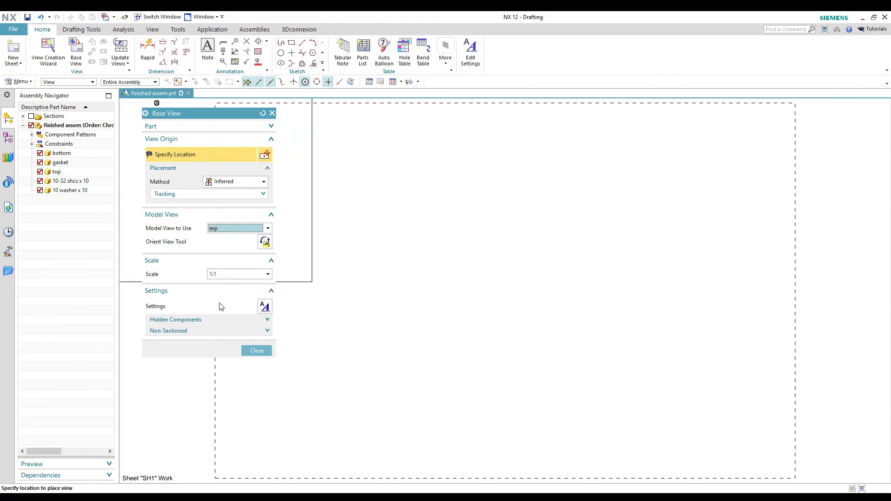
left_click(264, 307)
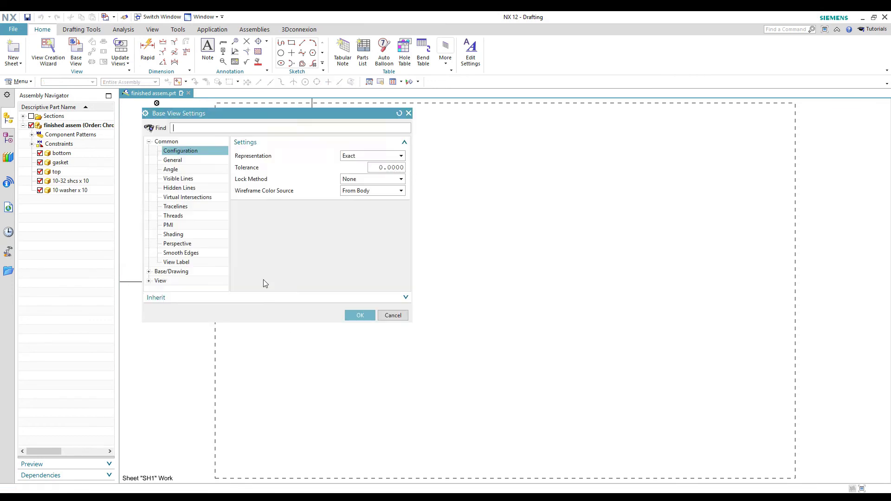
left_click(172, 161)
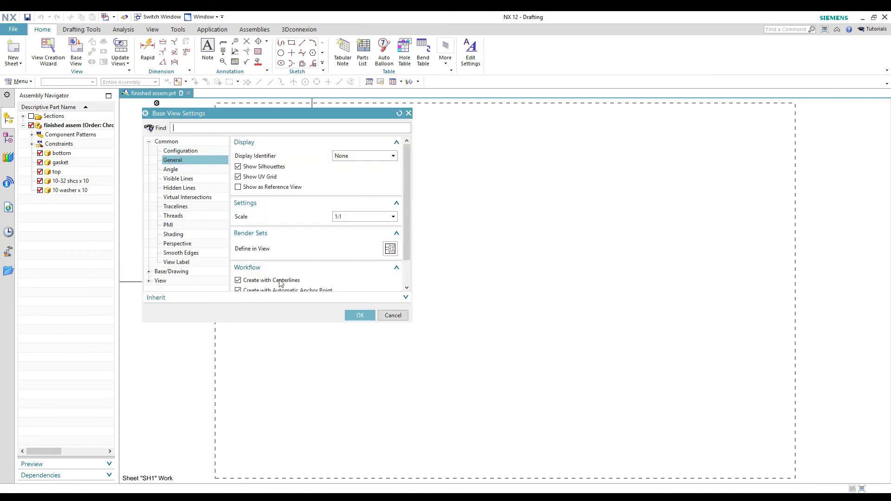
left_click_drag(408, 226, 312, 269)
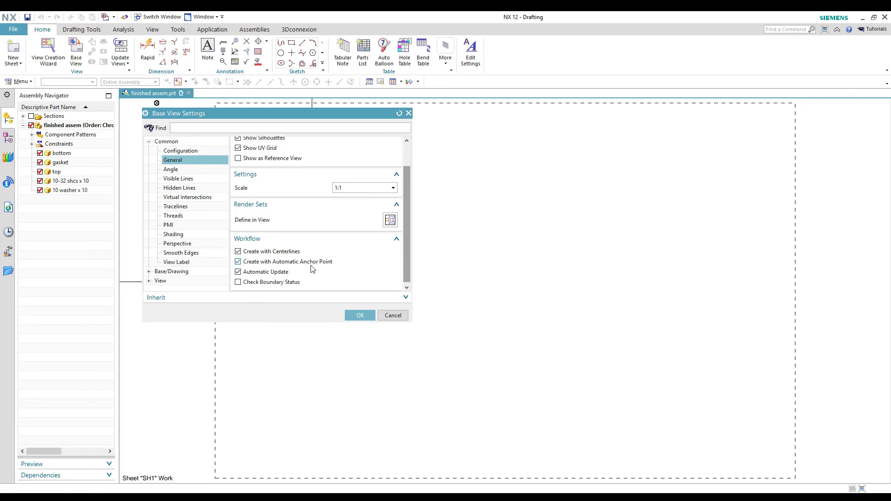
left_click(239, 252)
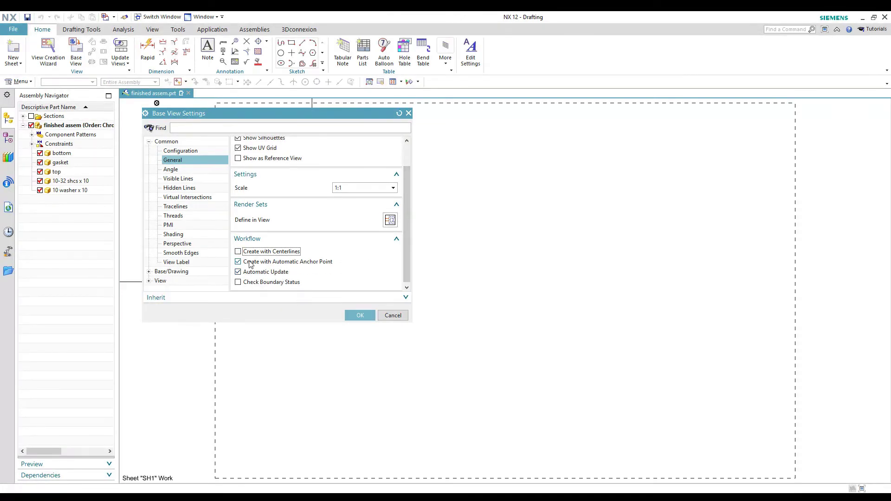
left_click(353, 317)
left_click(504, 293)
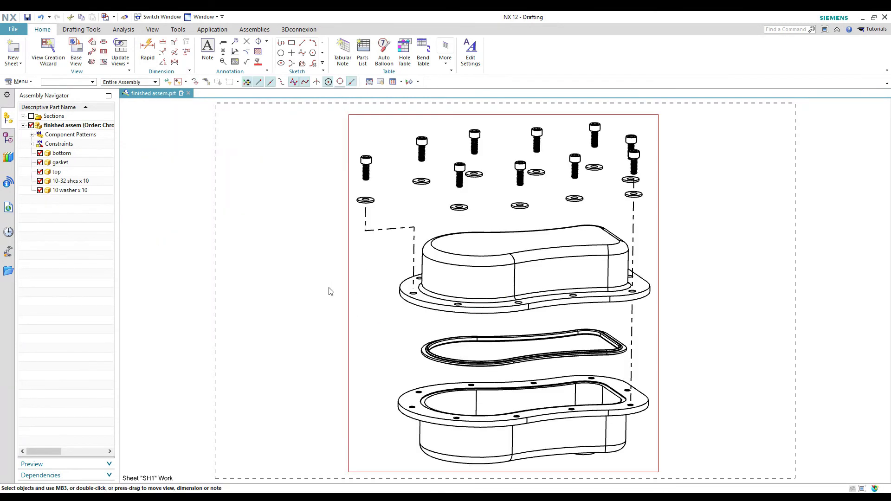
- Insert a parts list table at the top-right corner of the sheet border
left_click(259, 327)
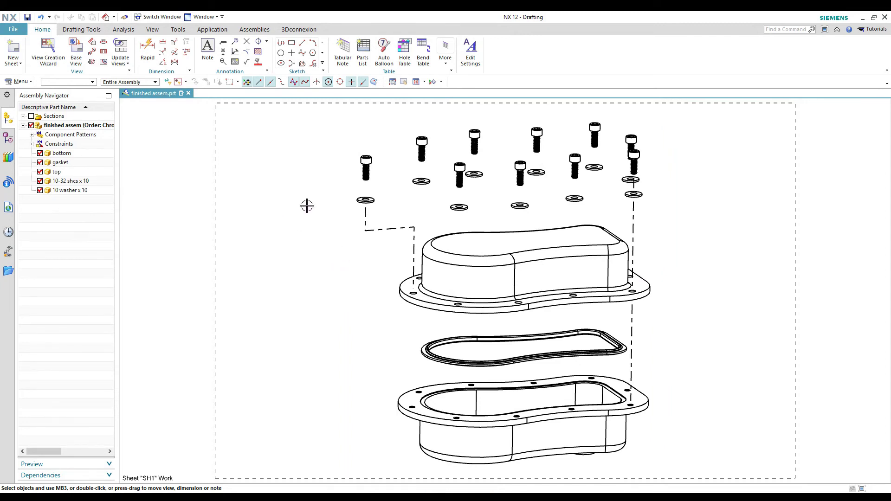
left_click(595, 167)
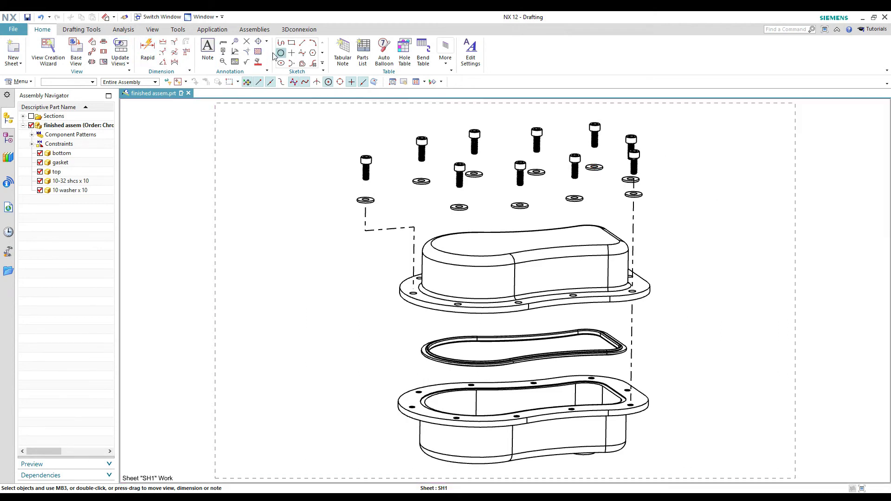
left_click(363, 49)
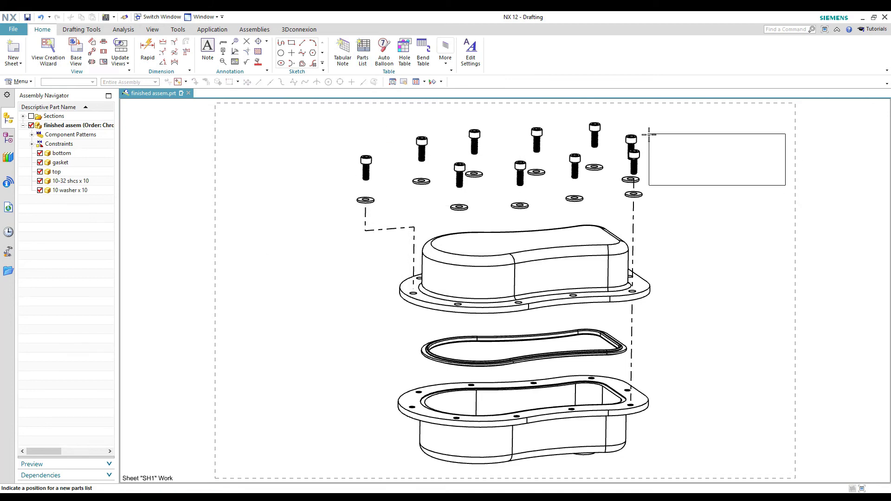
left_click(649, 120)
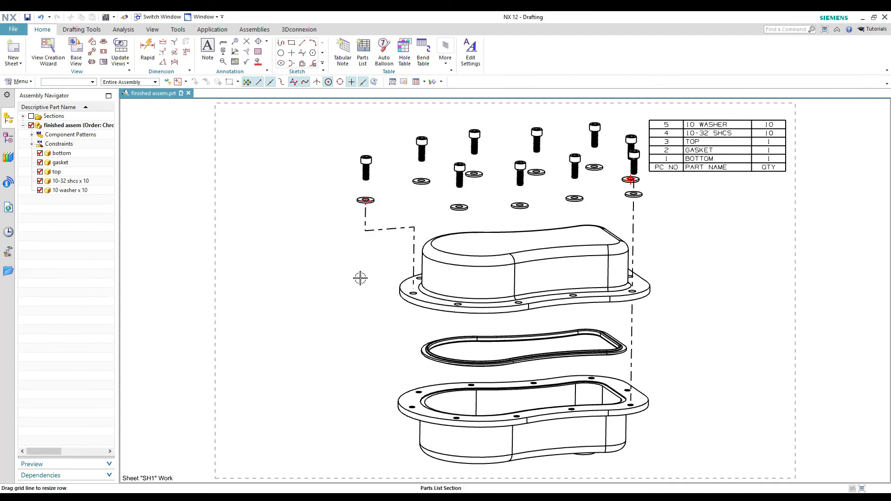
- Auto Balloon the drawing view's parts 1–5, then drag balloons 3 and 5 to clearer positions
right_click(349, 254)
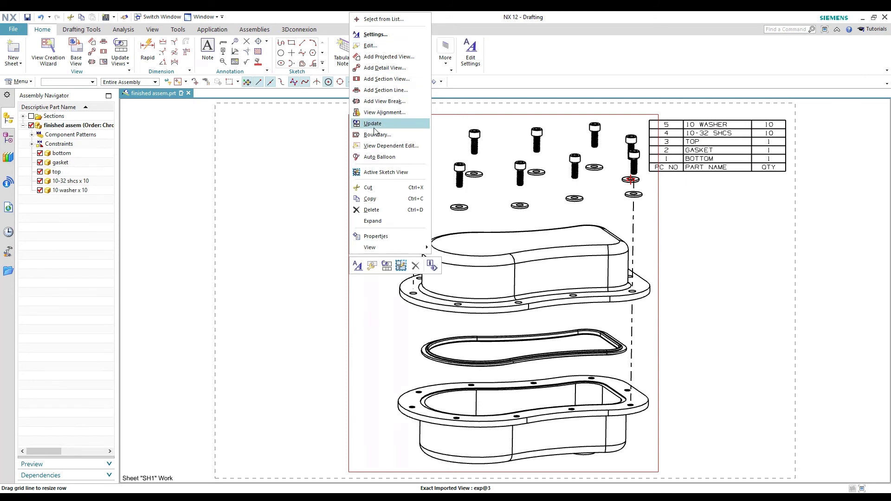
left_click(379, 157)
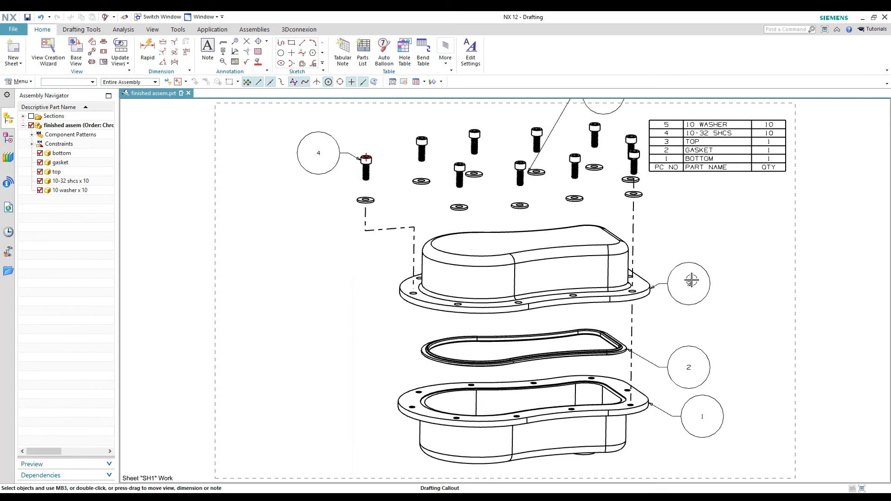
left_click_drag(691, 280, 701, 264)
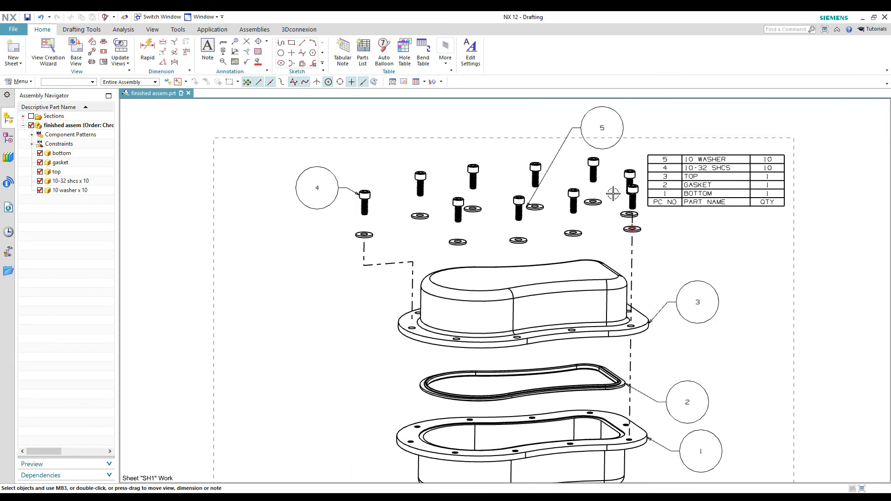
left_click_drag(592, 128, 494, 137)
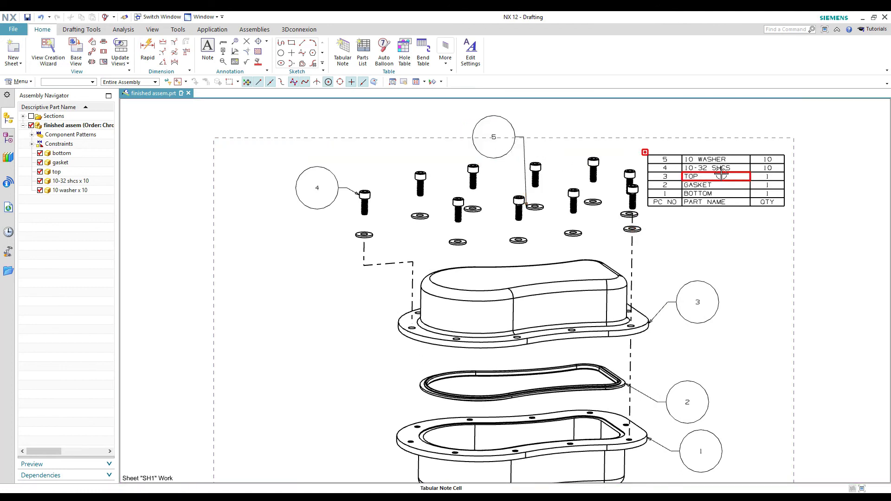
scroll(534, 181, "up", 5)
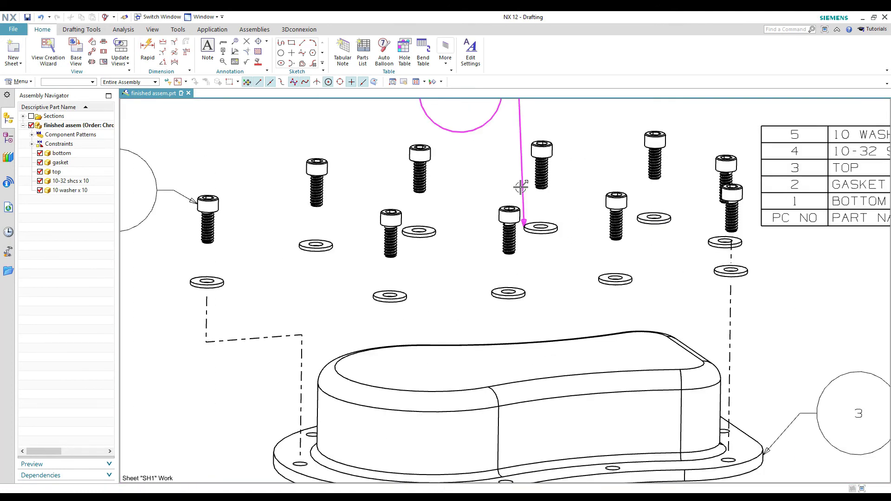
scroll(260, 232, "down", 4)
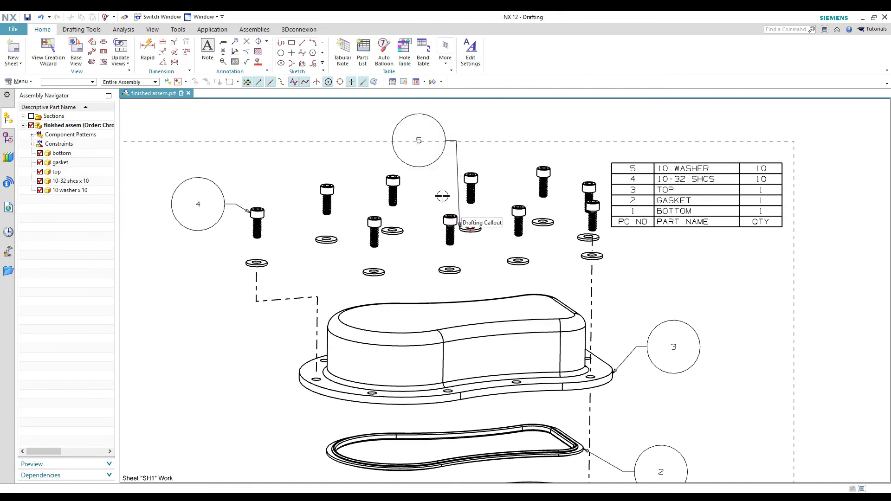
scroll(442, 196, "up", 4)
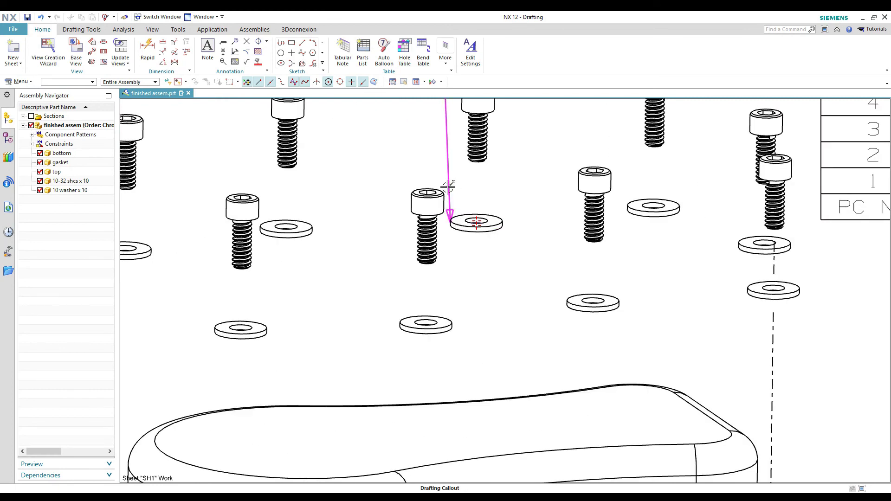
- Reattach balloon 5's leader to the leftmost washer and move the balloon beside it
double_click(449, 216)
scroll(427, 203, "down", 2)
scroll(427, 204, "down", 2)
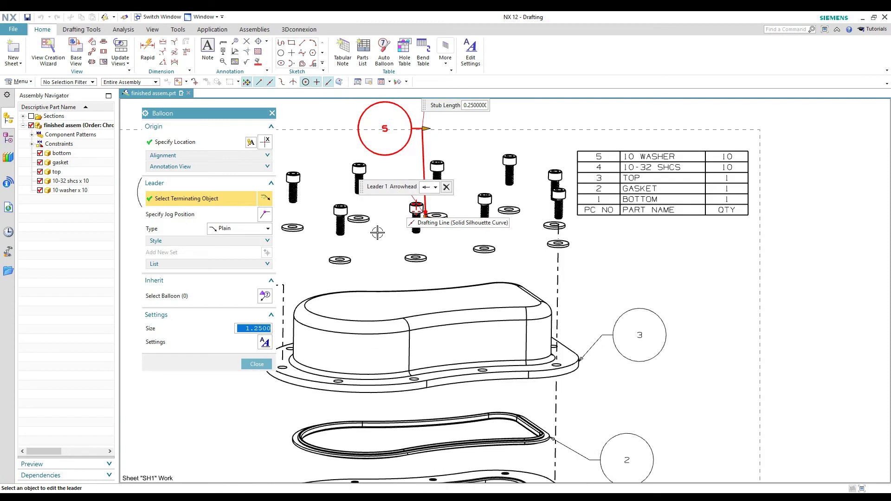
middle_click_drag(414, 242, 424, 247, "shift")
scroll(424, 246, "up", 5)
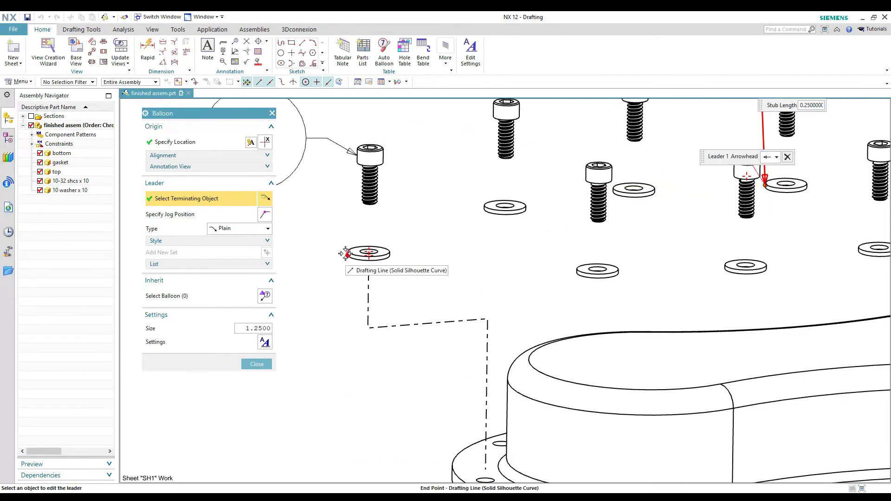
left_click(348, 253)
middle_click(334, 266)
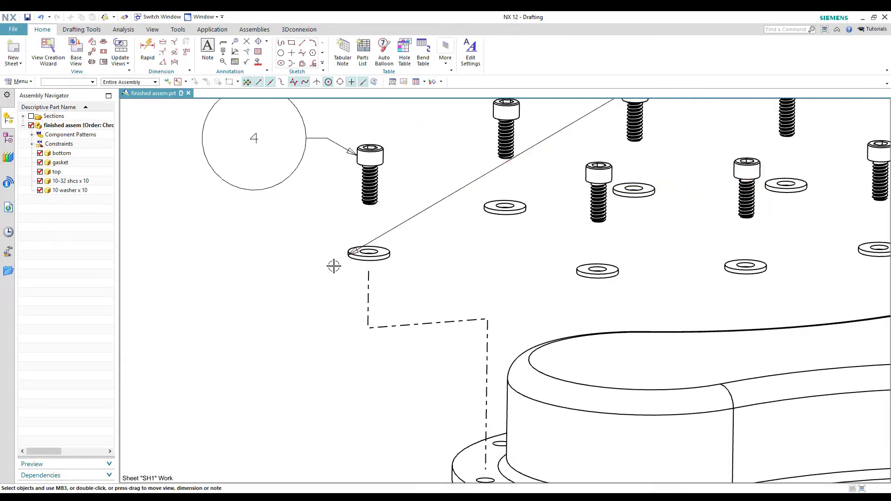
scroll(346, 258, "down", 3)
left_click_drag(425, 197, 273, 276)
scroll(762, 360, "up", 2)
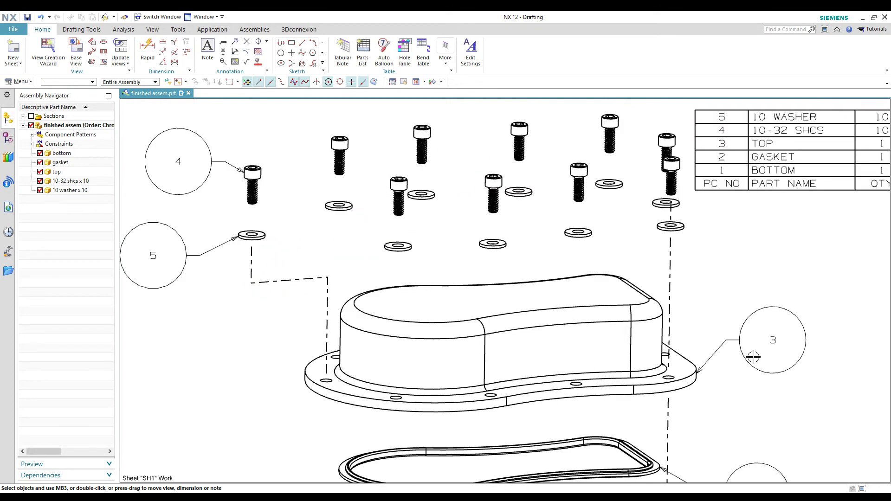
middle_click_drag(740, 370, 672, 251, "shift")
scroll(661, 360, "up", 1)
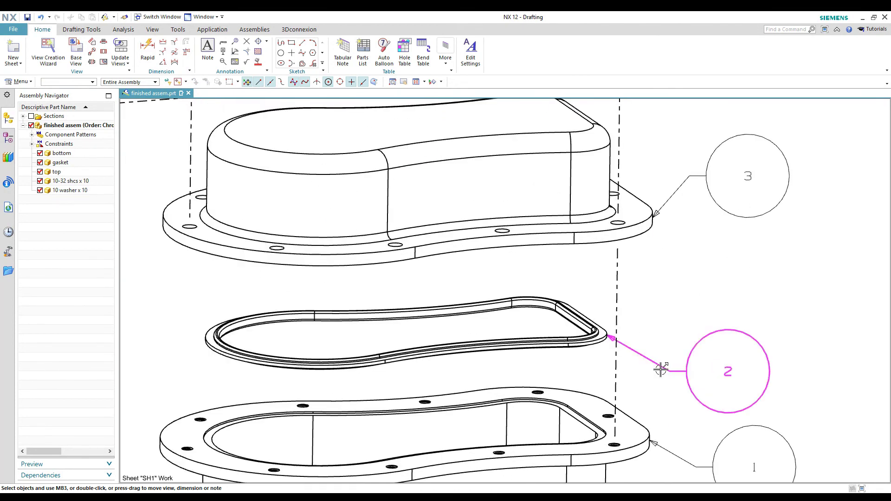
middle_click_drag(658, 364, 645, 336, "shift")
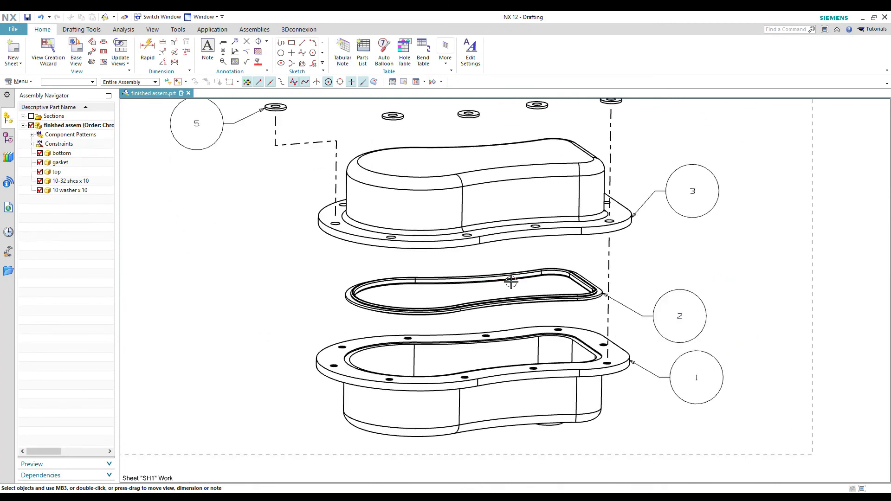
scroll(509, 285, "down", 3)
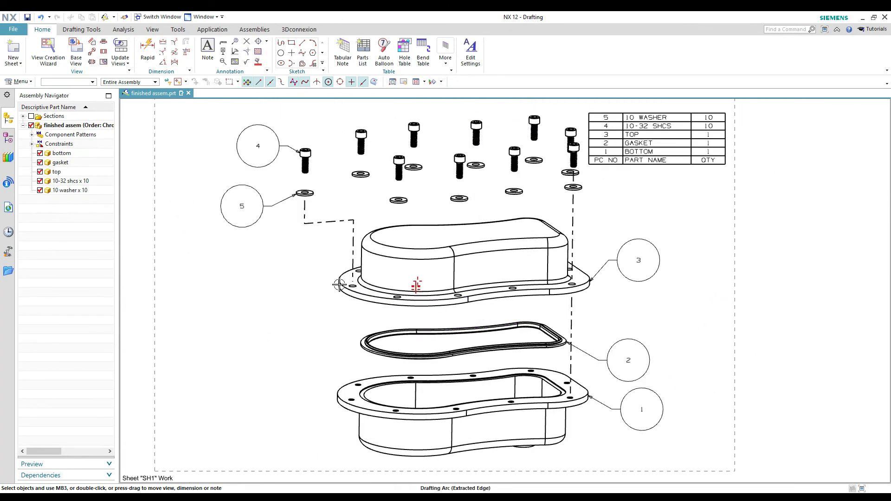
- Set balloon 5's size to .25 in the Balloon dialog
double_click(233, 224)
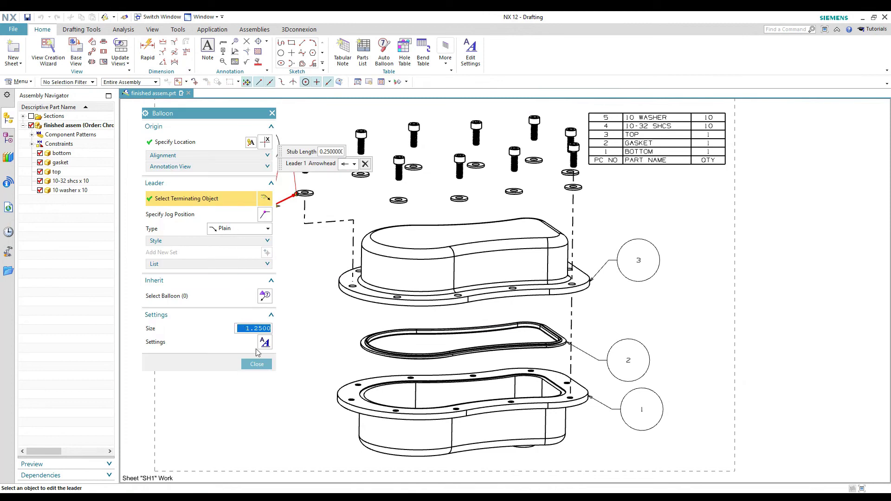
left_click(256, 362)
double_click(236, 224)
type(".25")
key("Return")
left_click(257, 364)
scroll(246, 228, "up", 2)
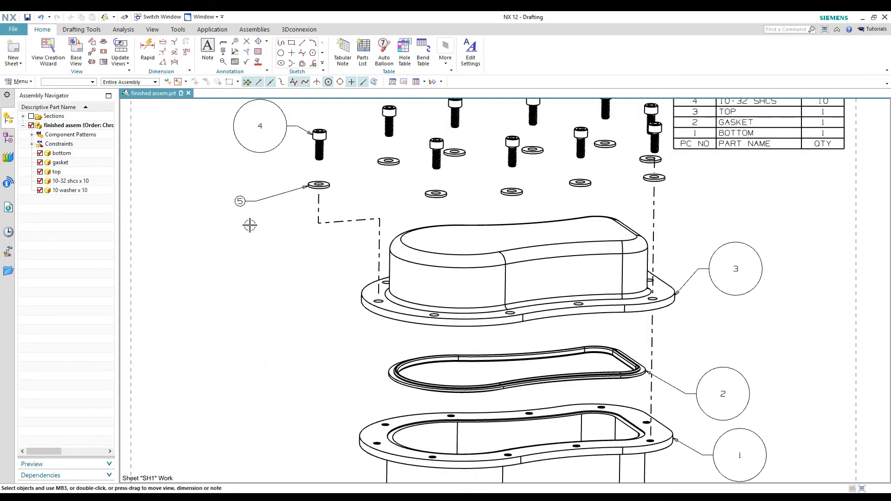
scroll(257, 209, "down", 1)
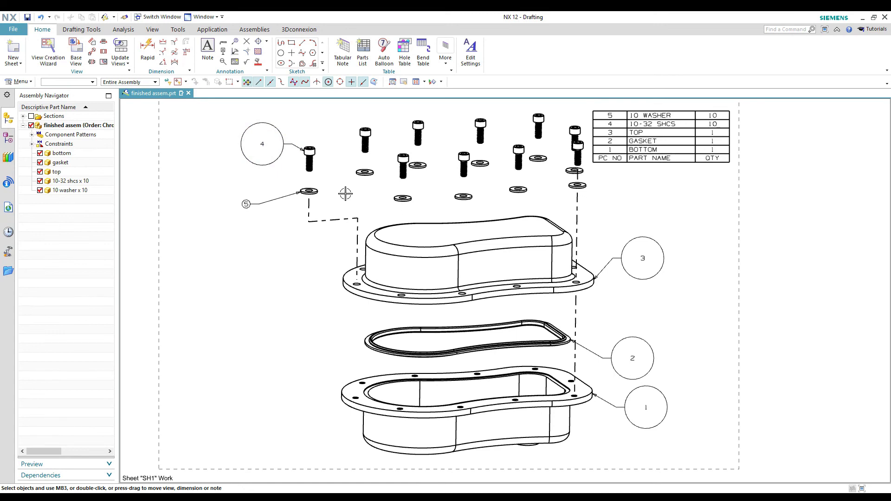
- Switch to Modeling, set Work View Explosion to No Explosion, and fit the assembly
key("ctrl+m")
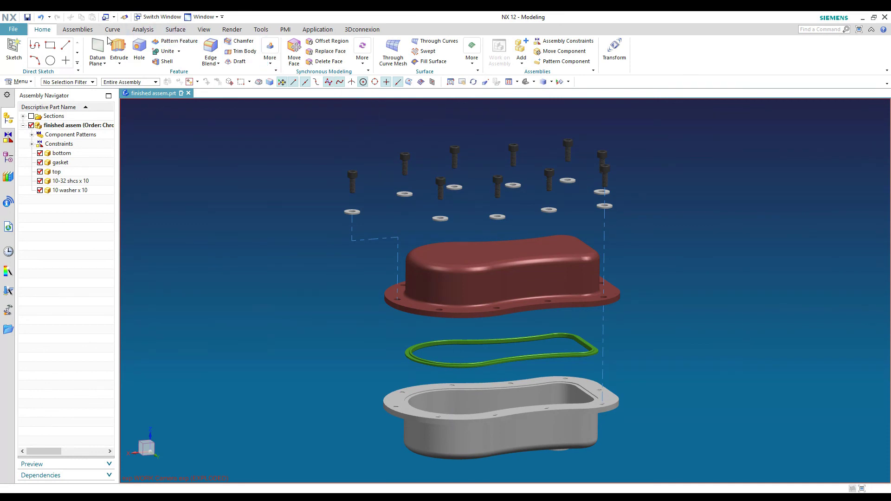
left_click(86, 31)
left_click(465, 69)
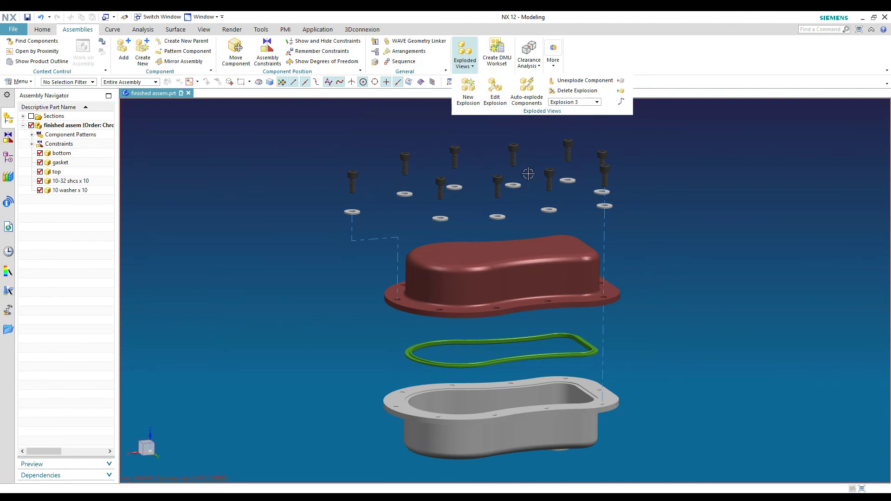
left_click(558, 103)
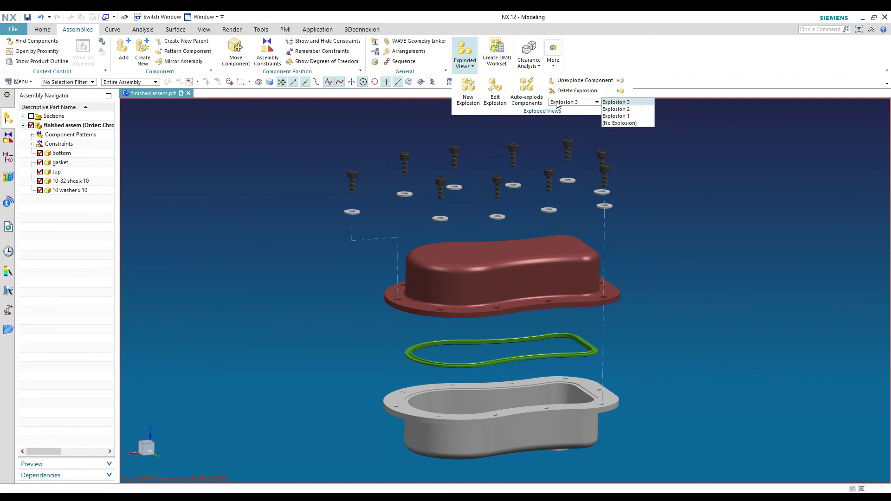
left_click(616, 124)
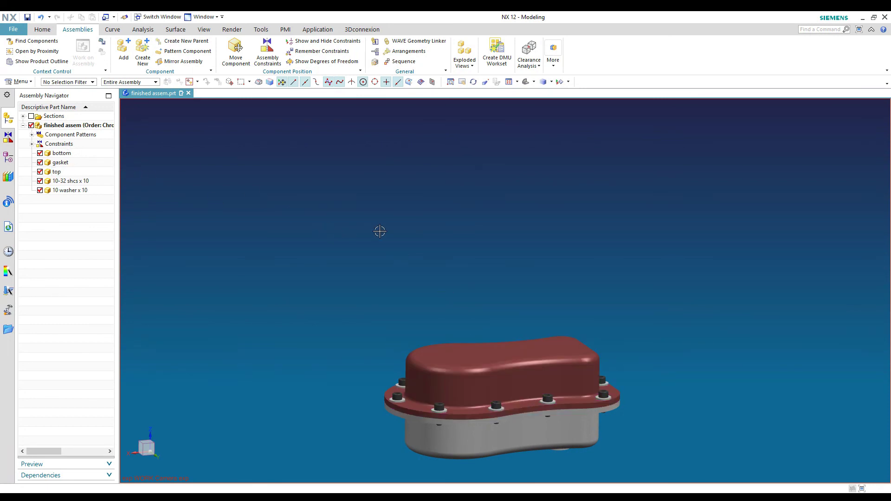
key("ctrl+f")
scroll(297, 241, "up", 2)
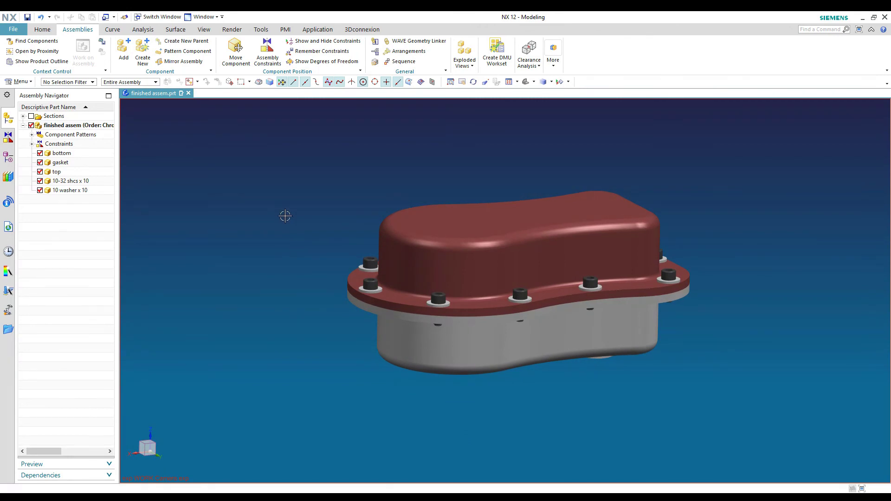
- Return to the Drafting application to show sheet SH1 with its balloons and parts list
left_click(318, 29)
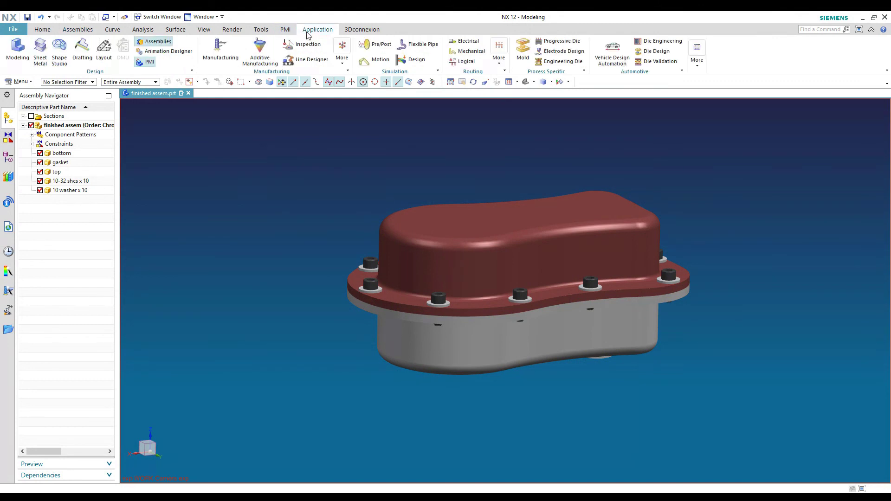
left_click(89, 54)
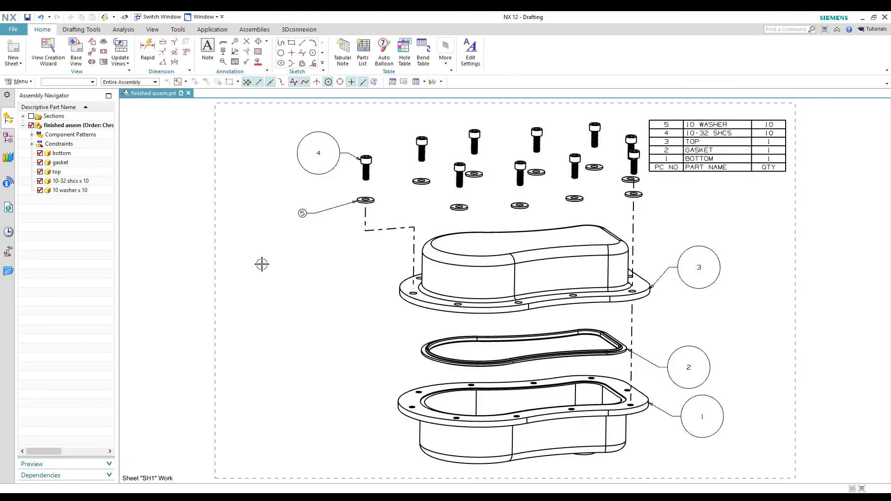